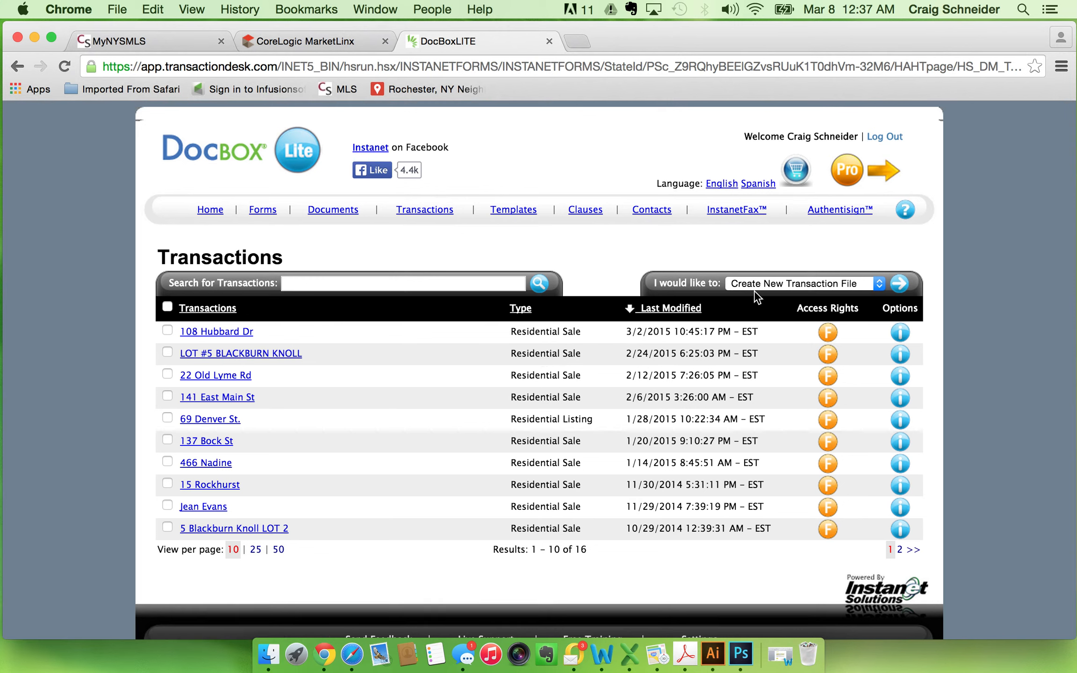
Create and save a Residential Sale transaction named with the client's name and "NEW HOME", with yourself as Selling Agent.
{"action": "left_click", "coordinate": [898, 284]}
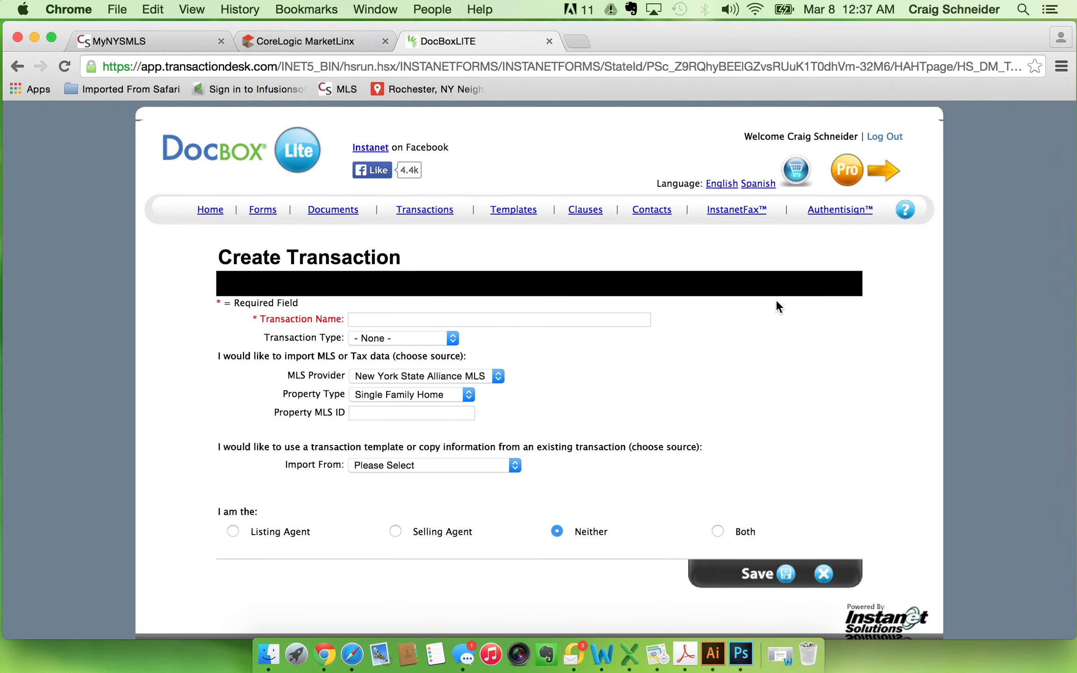
{"action": "left_click", "coordinate": [395, 321]}
{"action": "key", "text": "Down"}
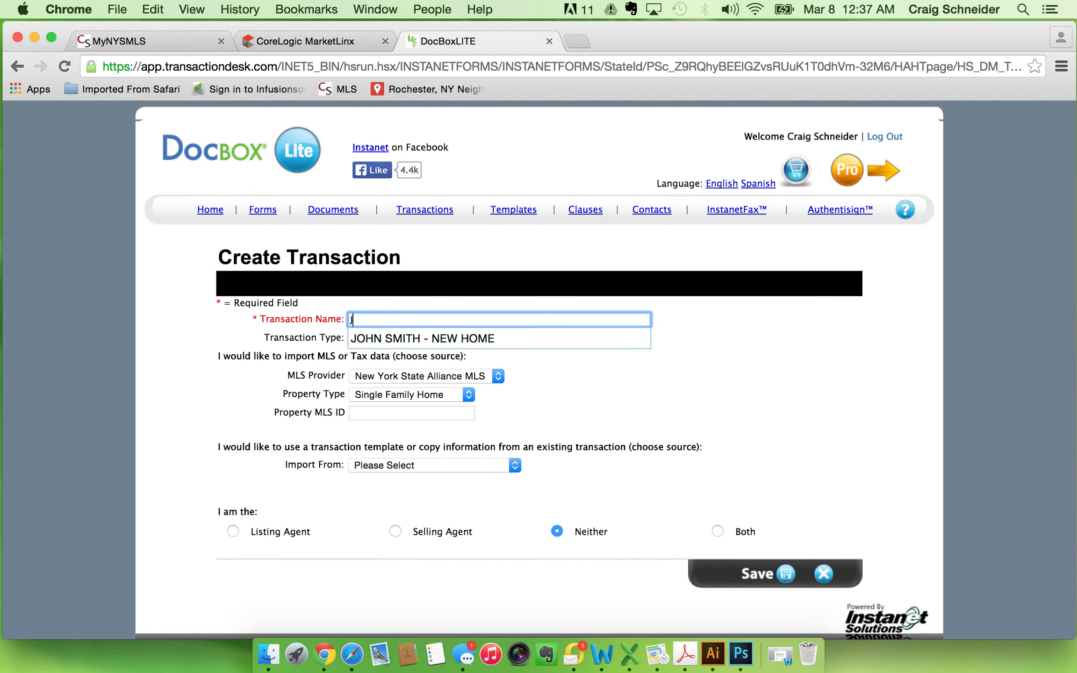
{"action": "left_click", "coordinate": [427, 340]}
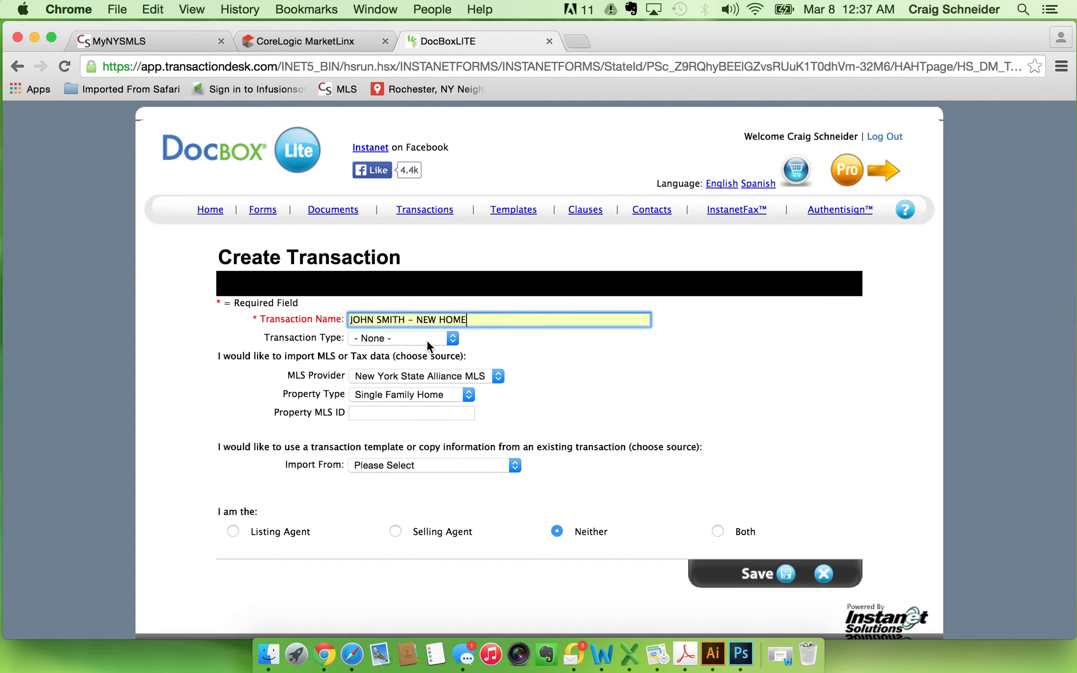
{"action": "left_click", "coordinate": [453, 338]}
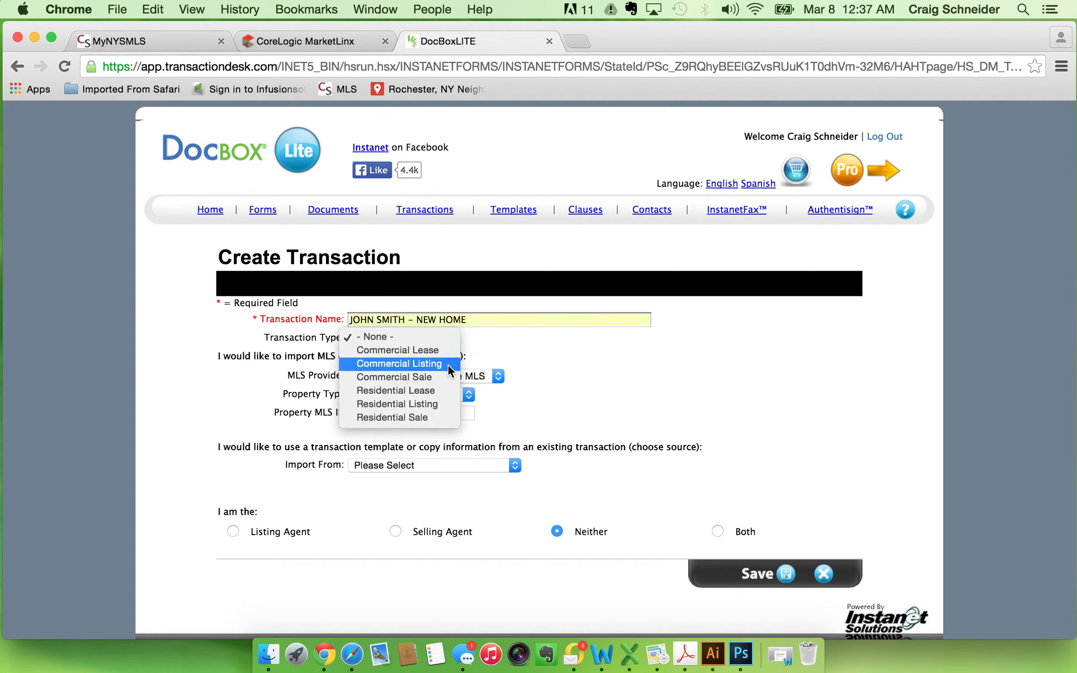
{"action": "left_click", "coordinate": [433, 414]}
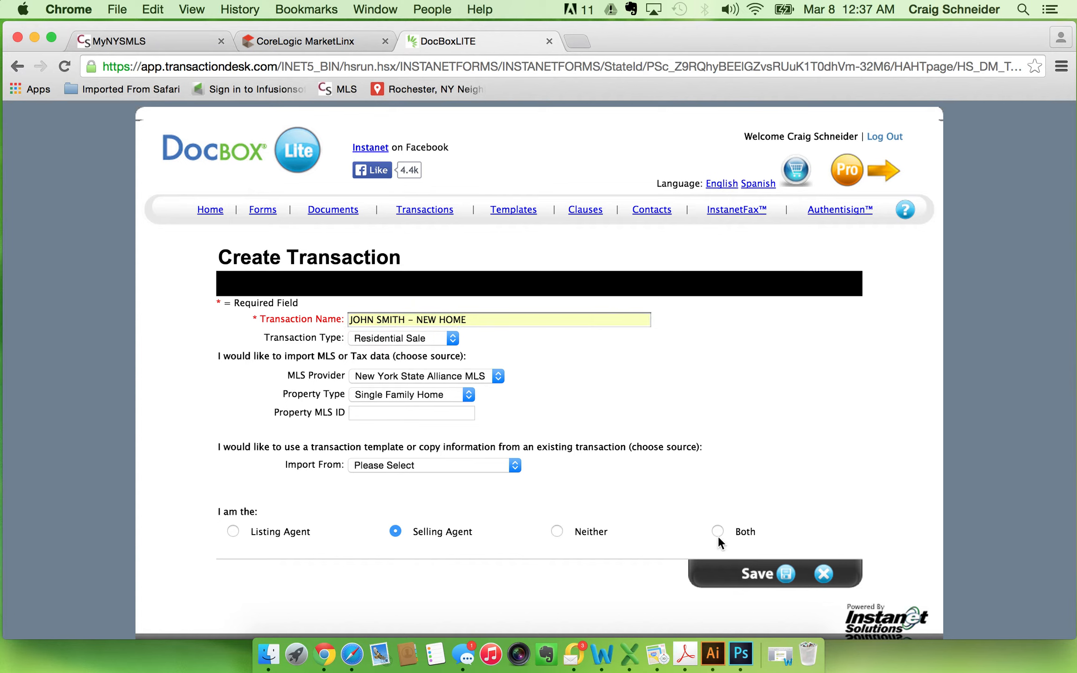
{"action": "left_click", "coordinate": [757, 574]}
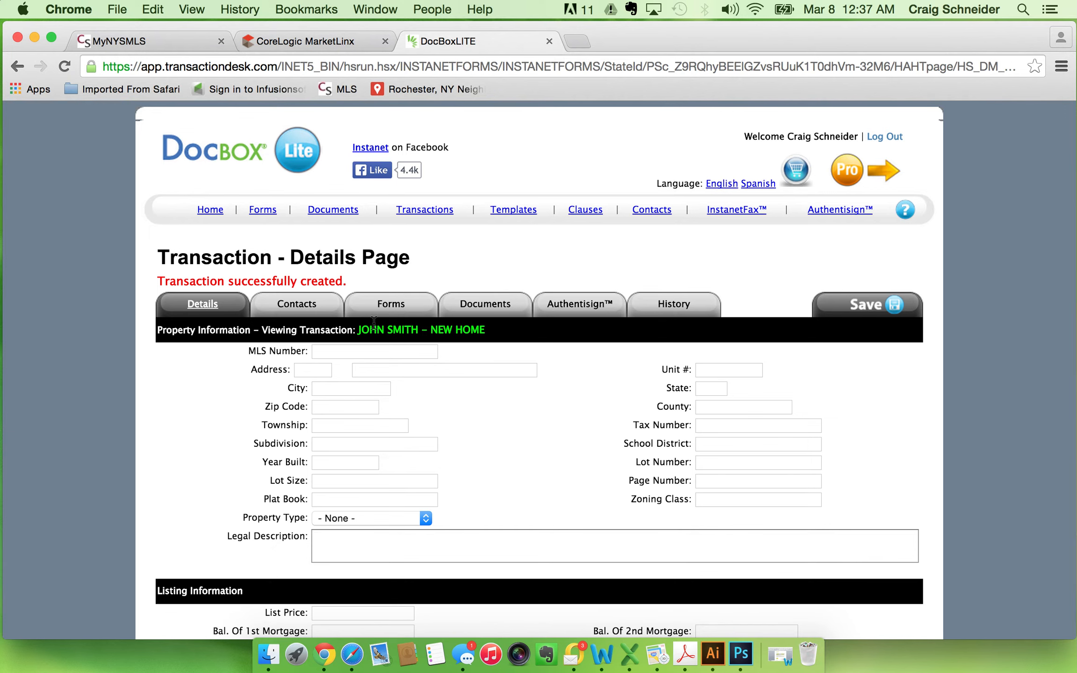
Start a new contact of type Buyer for the transaction.
{"action": "left_click", "coordinate": [305, 309]}
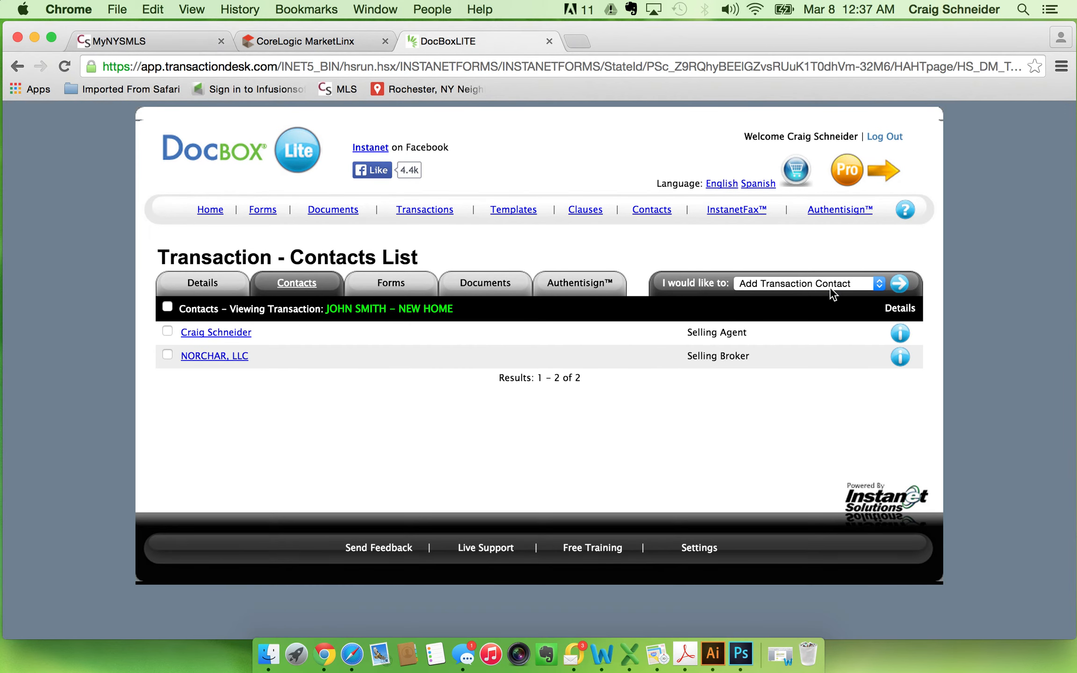
{"action": "left_click", "coordinate": [903, 286]}
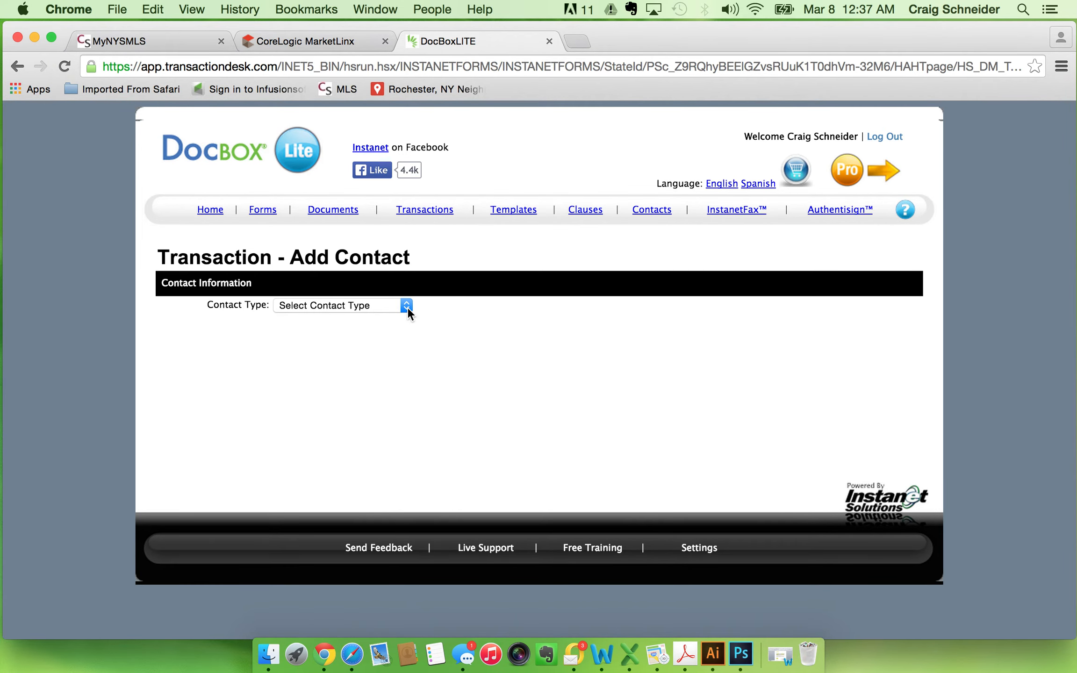
{"action": "left_click", "coordinate": [407, 307]}
{"action": "left_click", "coordinate": [344, 340]}
Enter the buyer's first and last name and save the transaction contact.
{"action": "left_click", "coordinate": [285, 327]}
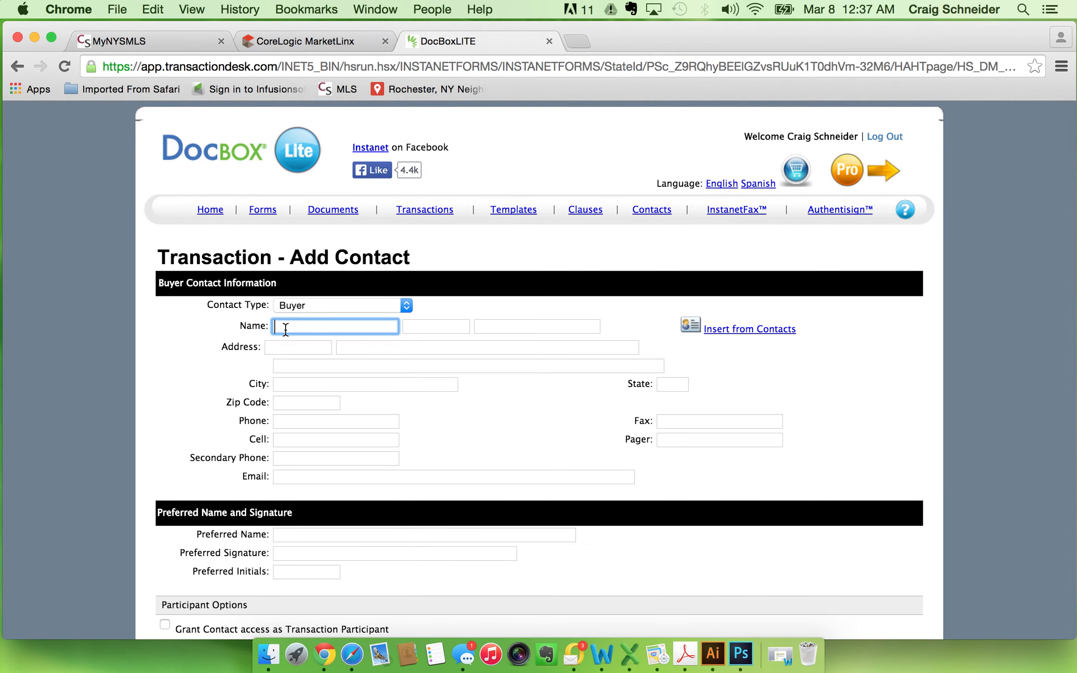
{"action": "type", "text": "J"}
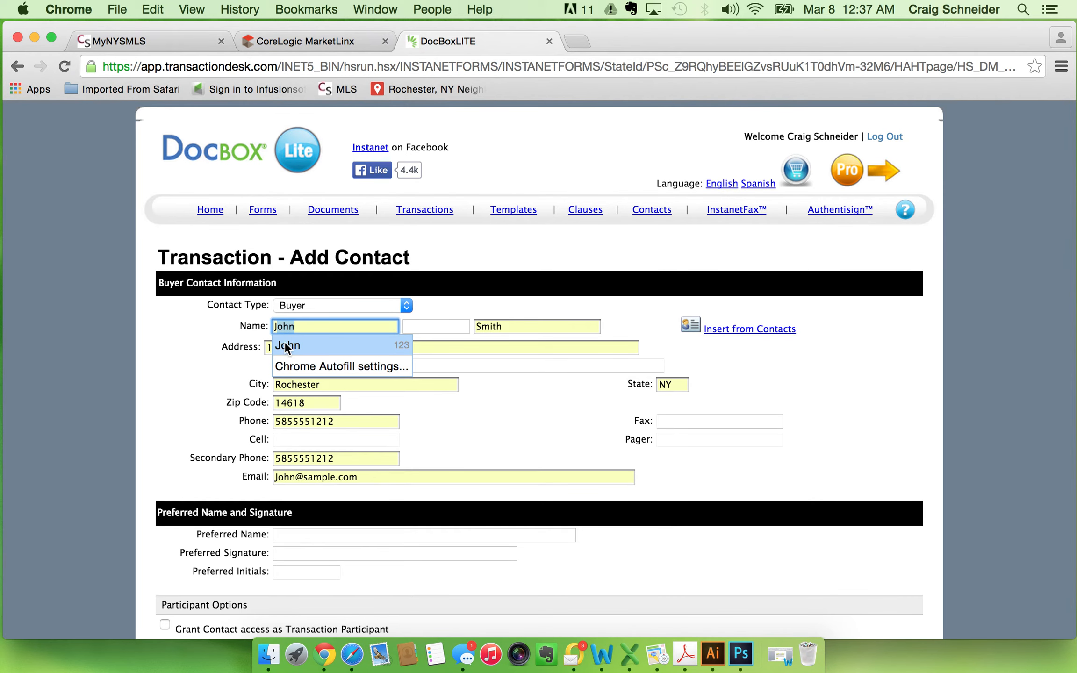
{"action": "type", "text": "ohn"}
{"action": "left_click", "coordinate": [524, 327]}
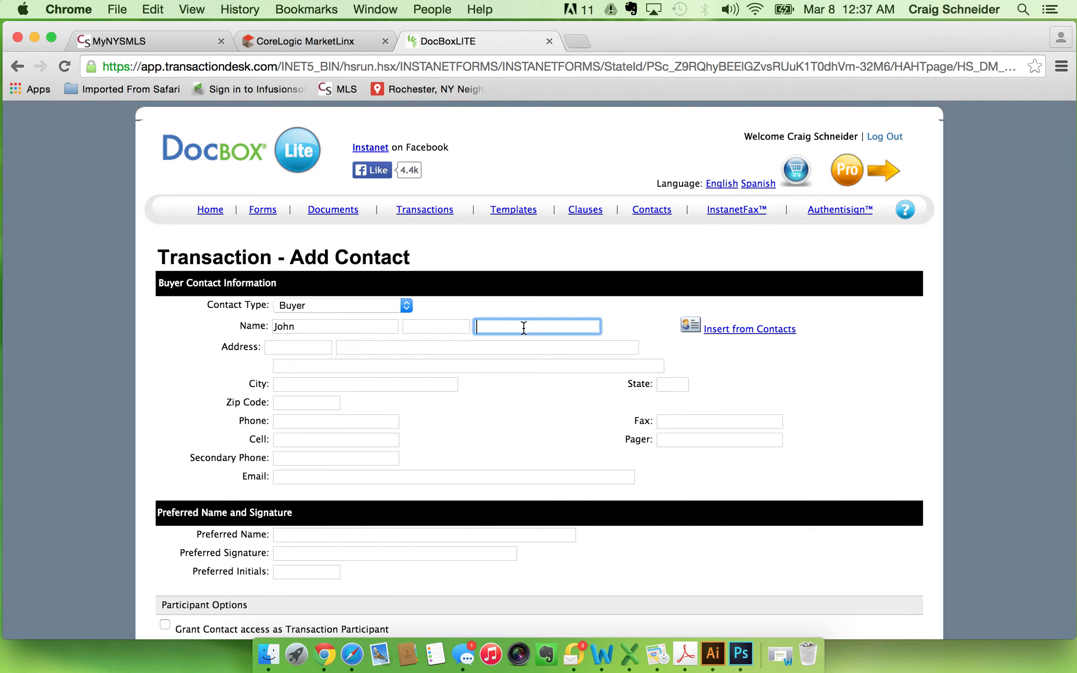
{"action": "type", "text": "S"}
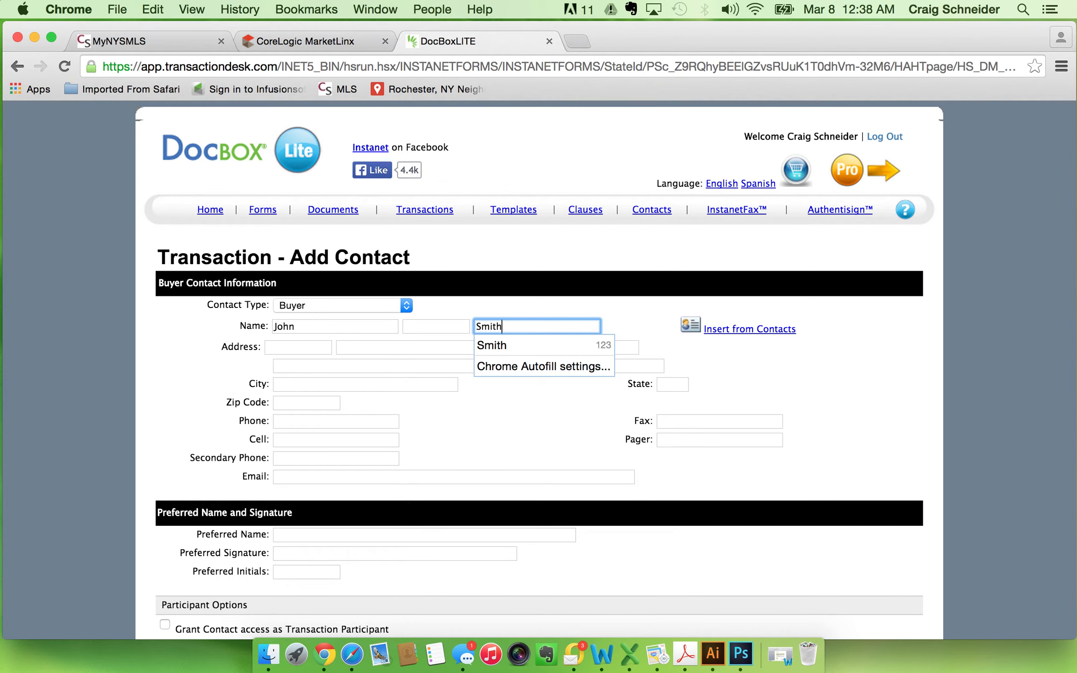
{"action": "type", "text": "mith"}
{"action": "key", "text": "Tab"}
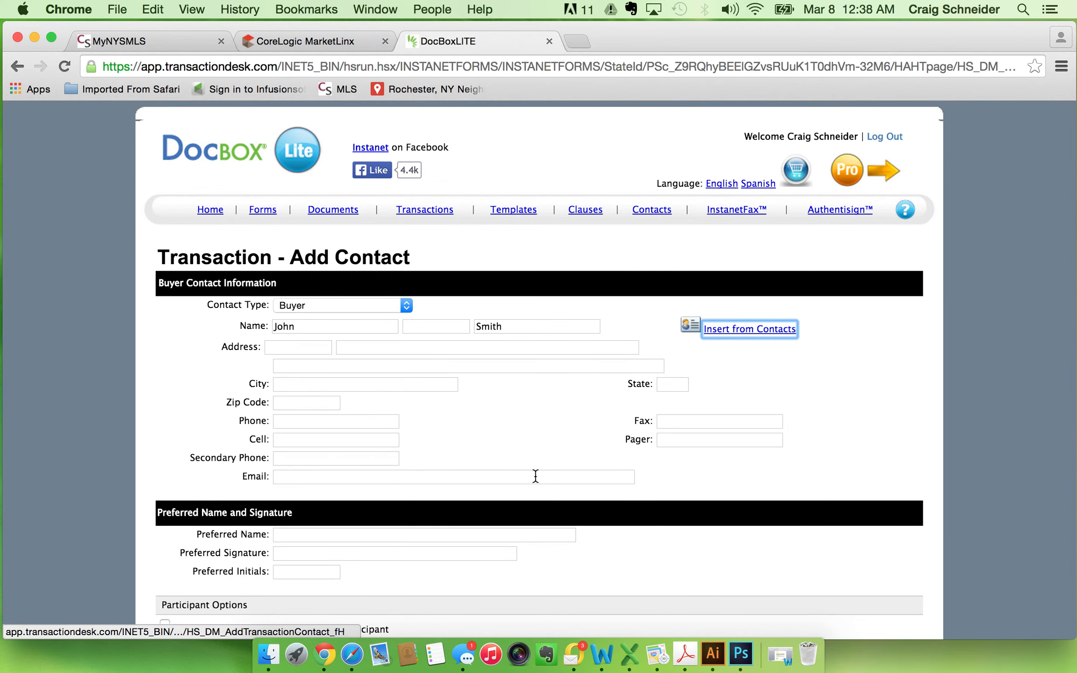
{"action": "scroll", "coordinate": [536, 476], "scroll_direction": "down", "scroll_amount": 5}
{"action": "left_click", "coordinate": [816, 494]}
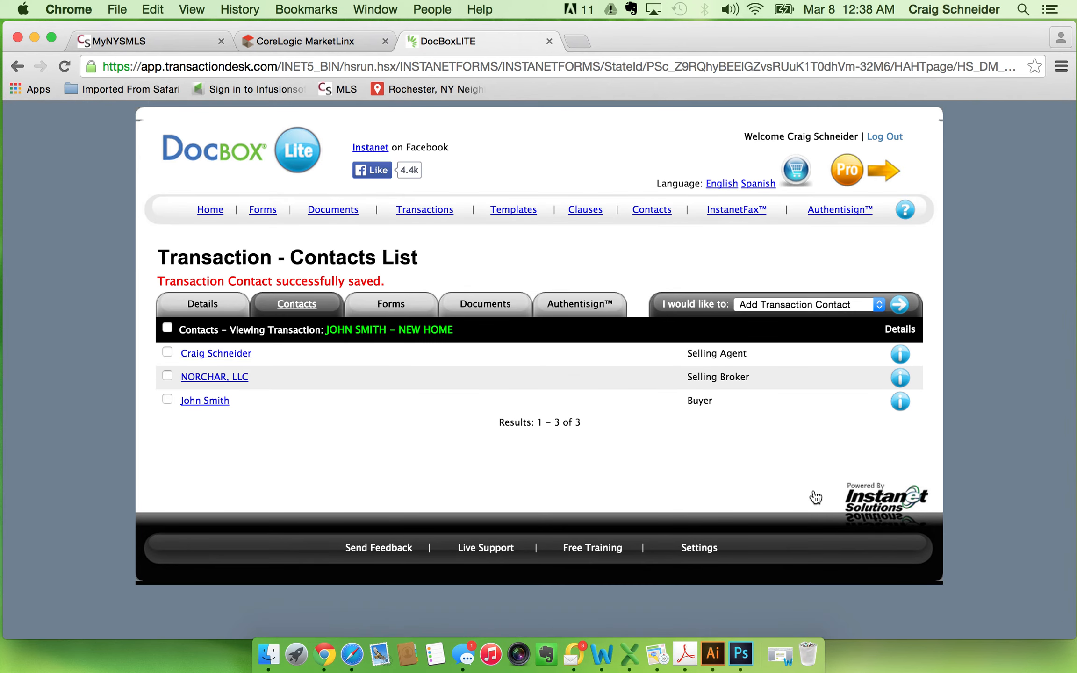
Add the REALTOR(r)-Builder Registration Form (01/11) from the Other Forms folder of Individual Forms to the transaction.
{"action": "left_click", "coordinate": [386, 308]}
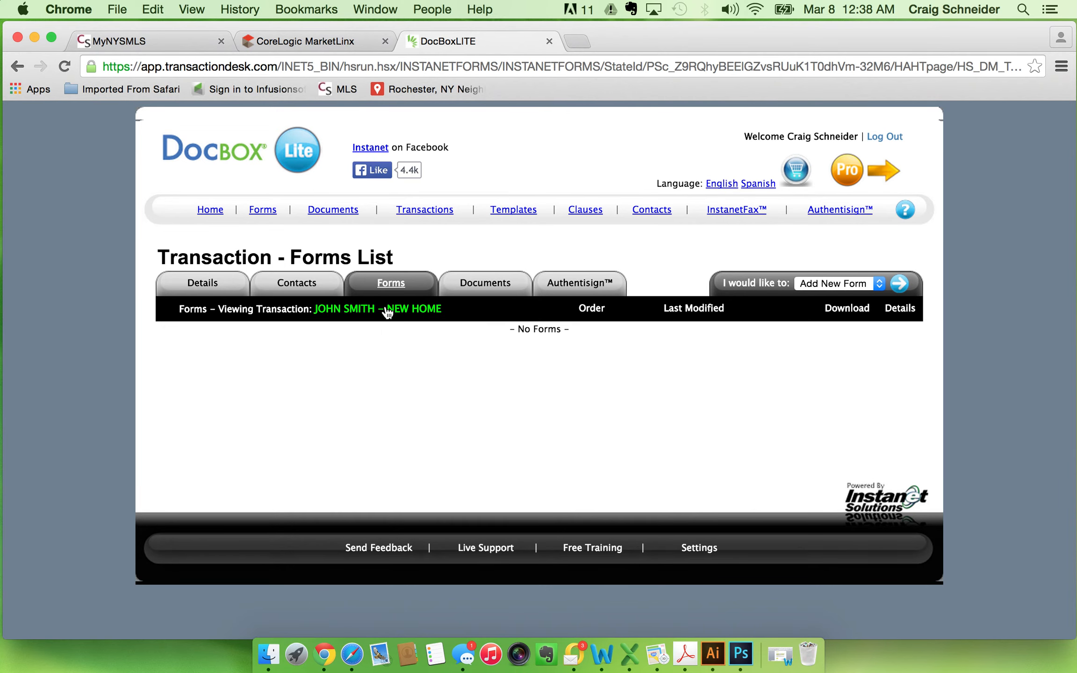
{"action": "left_click", "coordinate": [899, 284]}
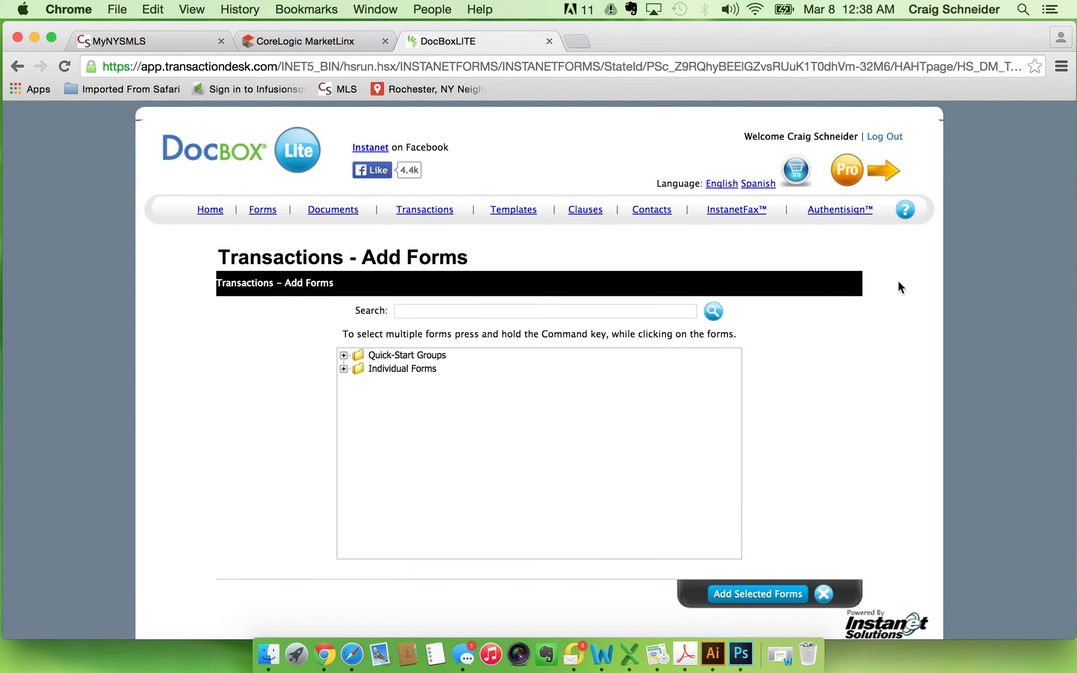
{"action": "left_click", "coordinate": [344, 369]}
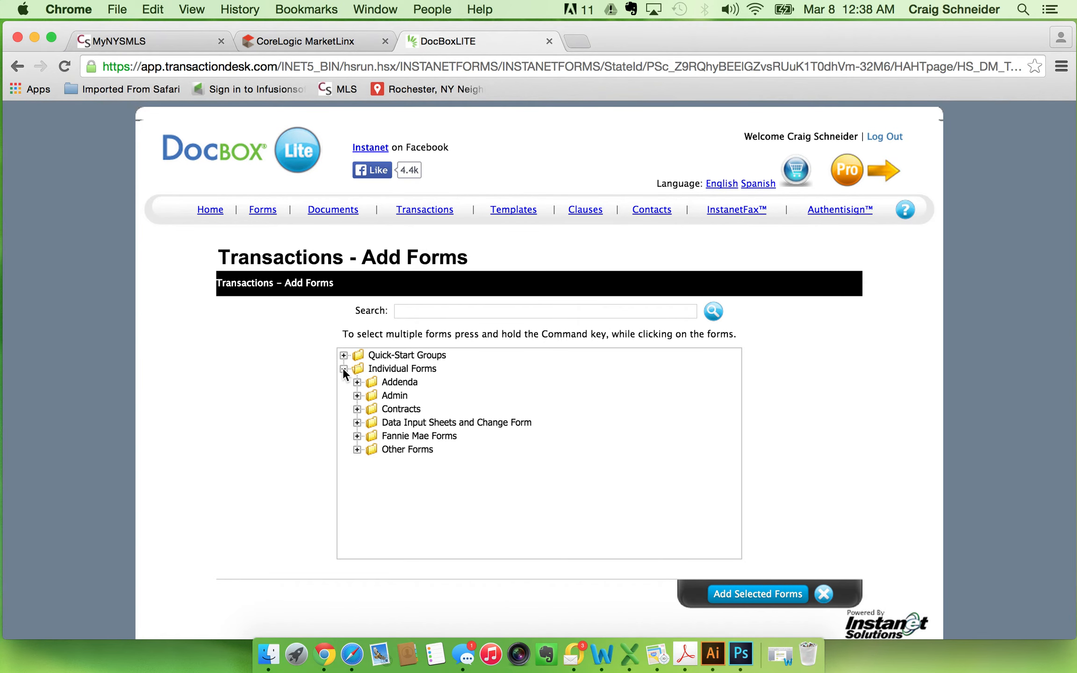
{"action": "left_click", "coordinate": [355, 447]}
{"action": "scroll", "coordinate": [490, 497], "scroll_direction": "down", "scroll_amount": 5}
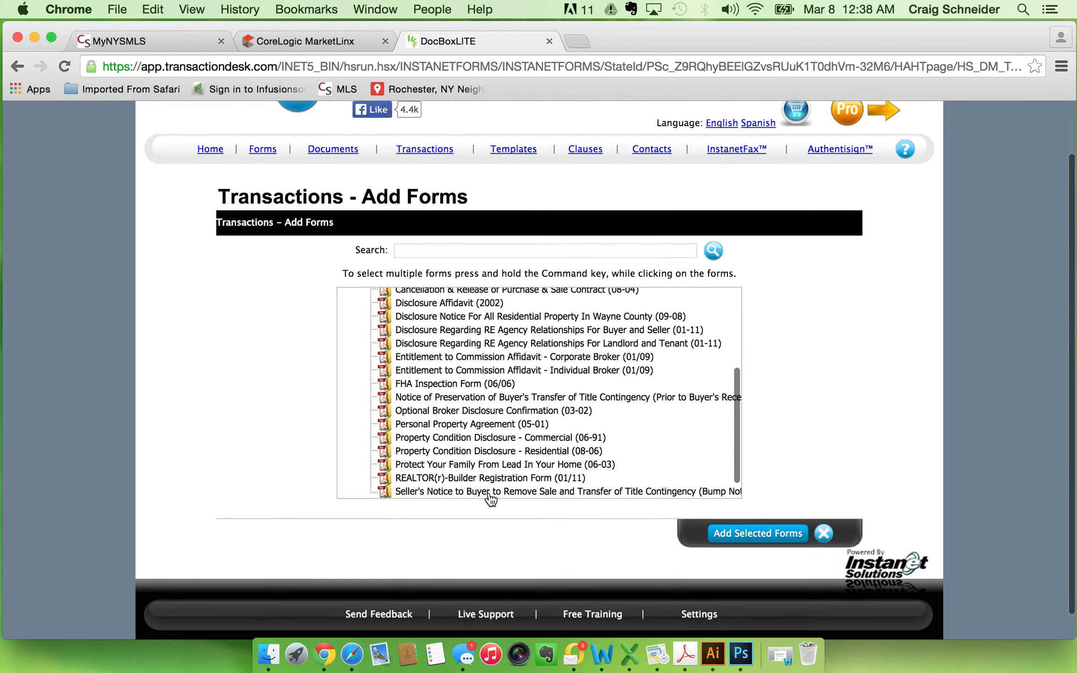
{"action": "left_click", "coordinate": [481, 470]}
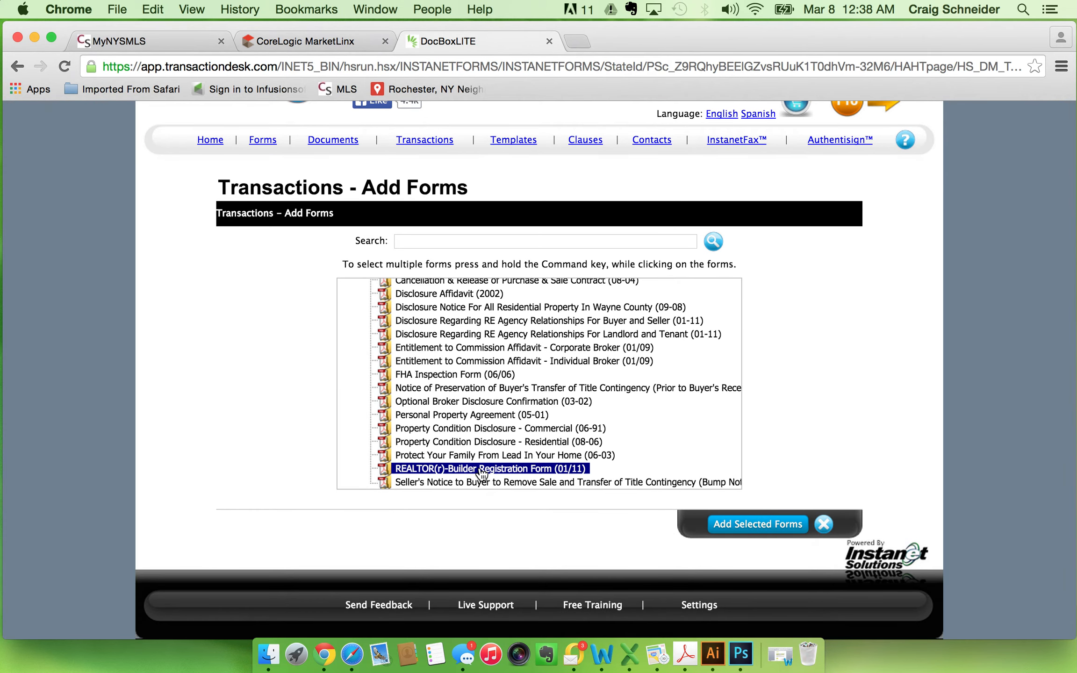
{"action": "left_click", "coordinate": [746, 528]}
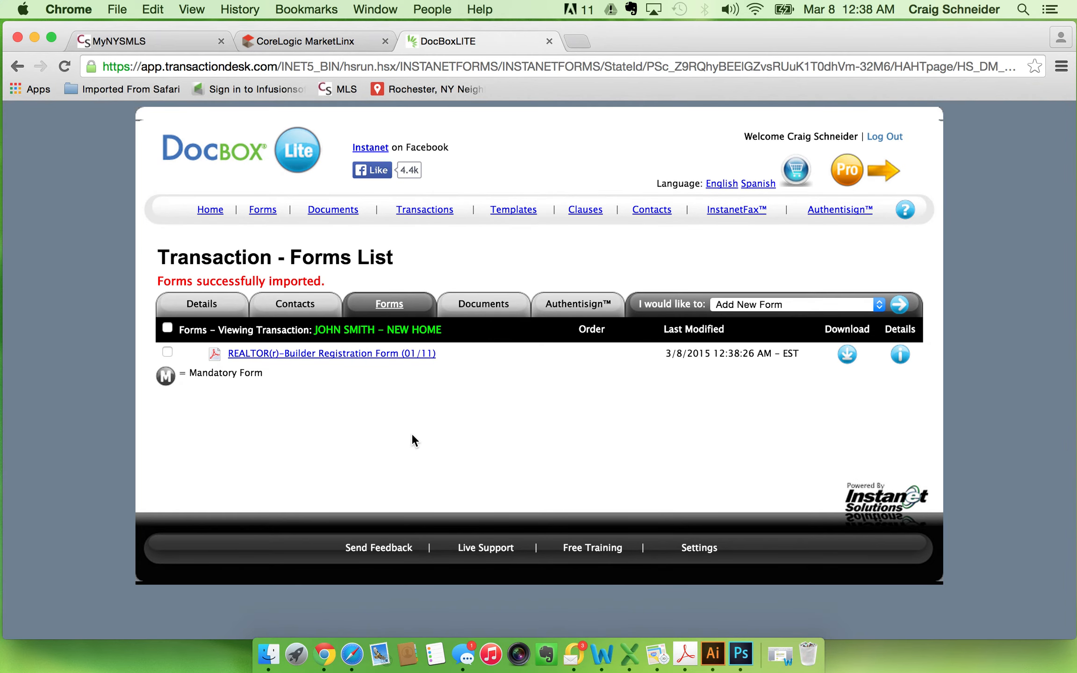
Open the registration form and fill in the REALTOR line with the agent's full name followed by "- NORCHAR".
{"action": "left_click", "coordinate": [343, 354]}
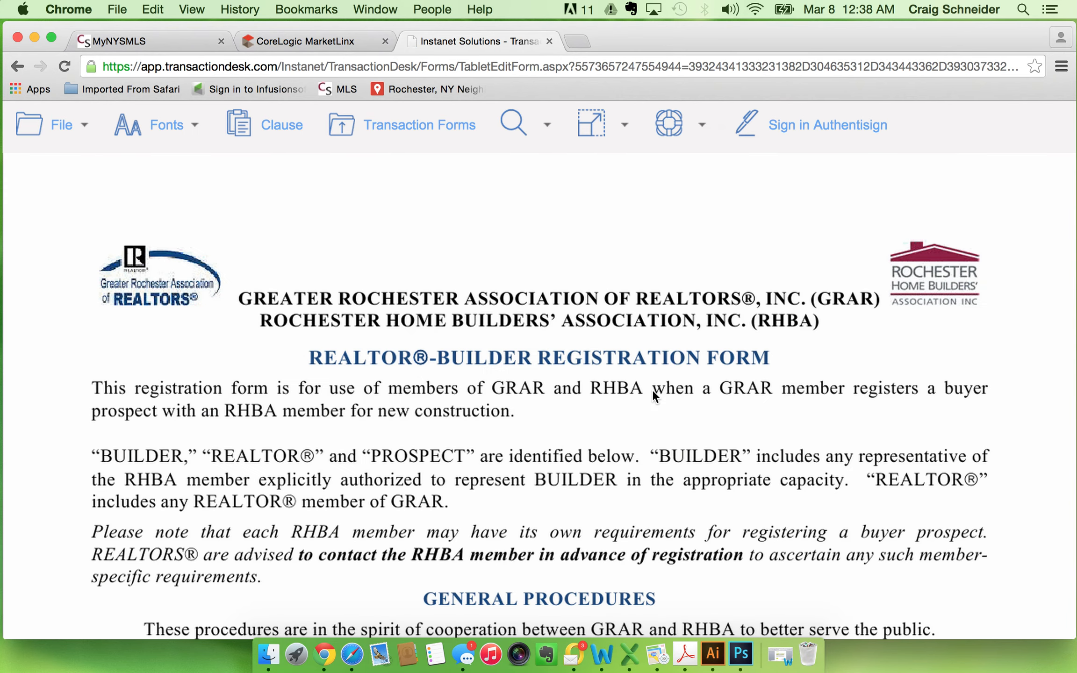
{"action": "scroll", "coordinate": [552, 441], "scroll_direction": "down", "scroll_amount": 15}
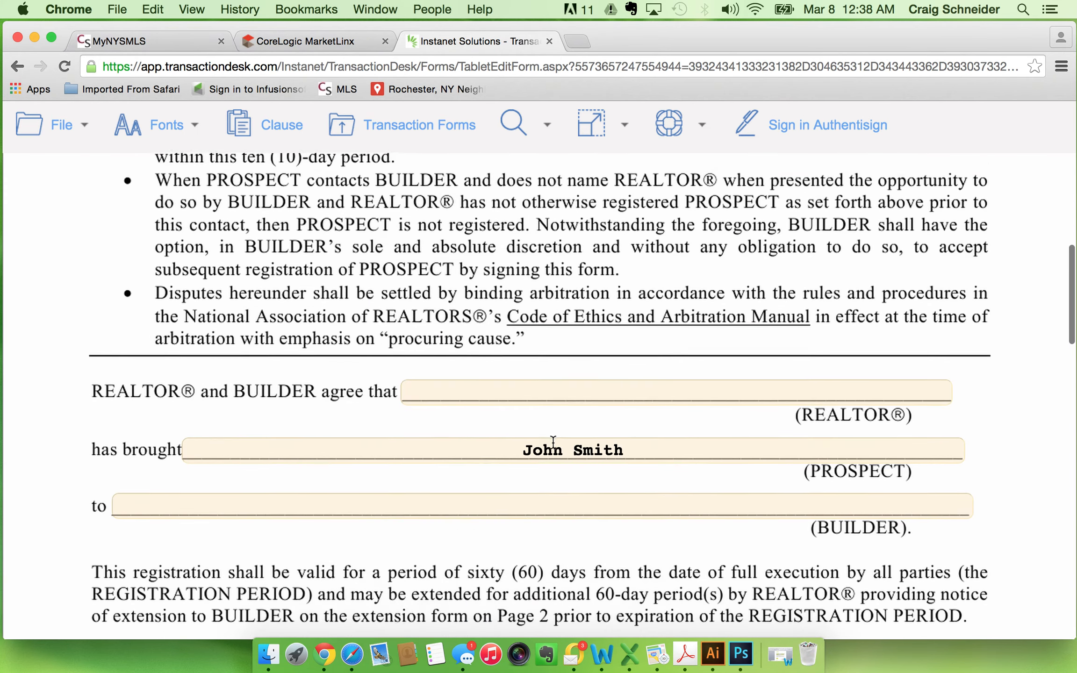
{"action": "scroll", "coordinate": [553, 441], "scroll_direction": "down", "scroll_amount": 1}
{"action": "left_click", "coordinate": [613, 375]}
Enter RYAN HOMES as the builder on the registration form.
{"action": "left_click", "coordinate": [578, 478]}
{"action": "type", "text": "RY"}
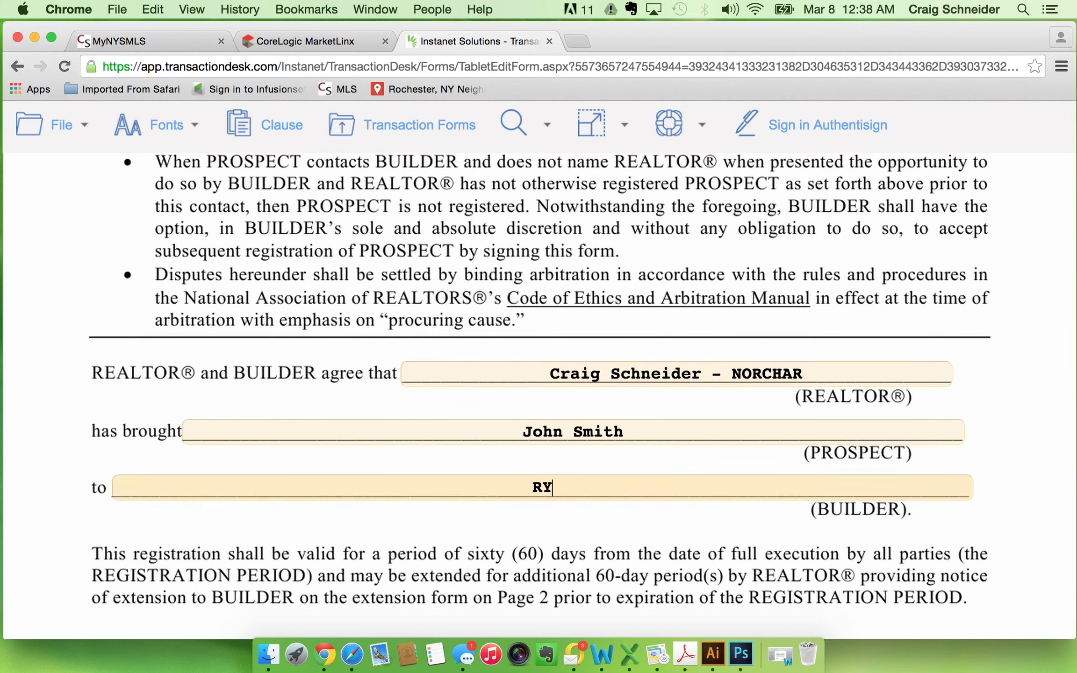
{"action": "type", "text": "AN HOMES"}
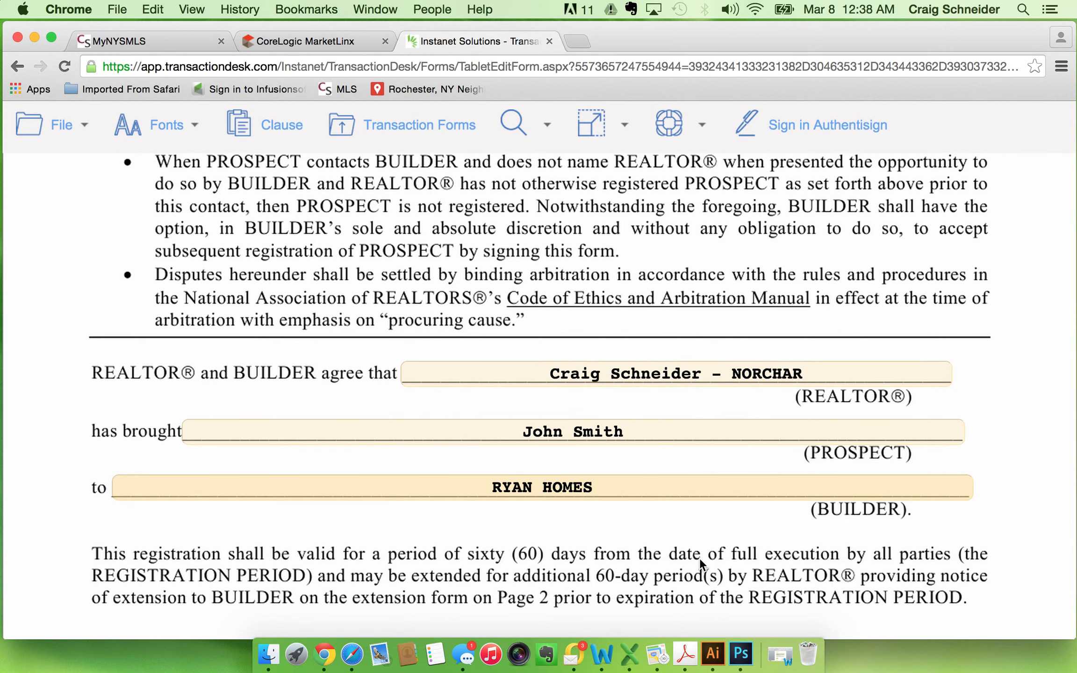
Mark the REALTOR as representing the PROSPECT and the agency disclosure form as "has" been presented.
{"action": "scroll", "coordinate": [700, 559], "scroll_direction": "down", "scroll_amount": 8}
{"action": "scroll", "coordinate": [700, 557], "scroll_direction": "down", "scroll_amount": 5}
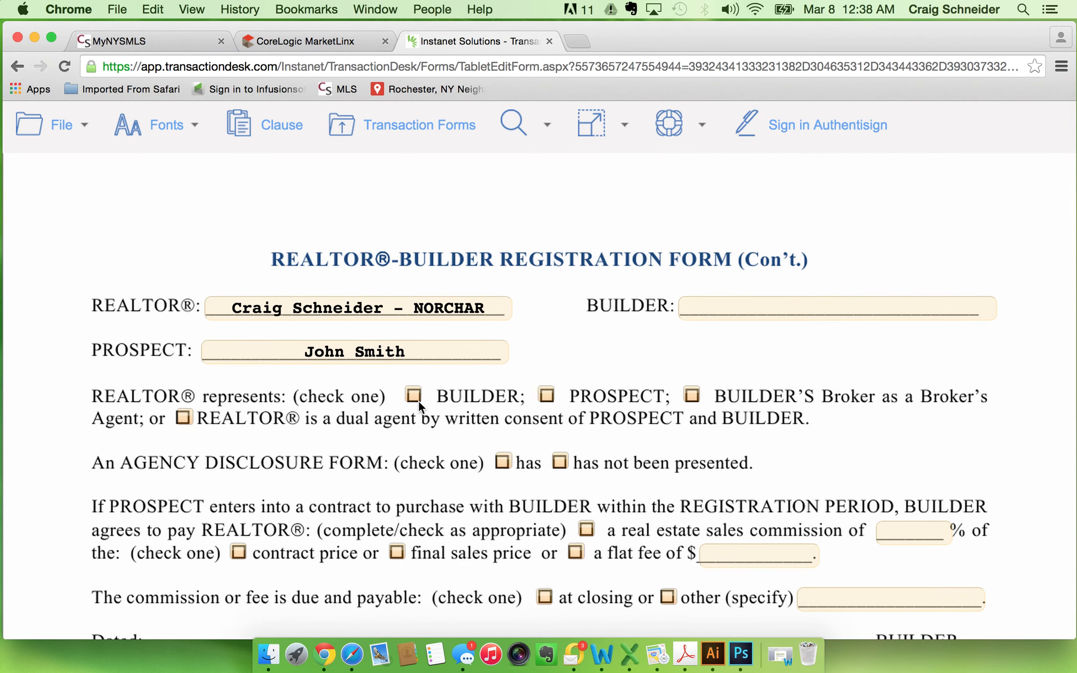
{"action": "left_click", "coordinate": [547, 396]}
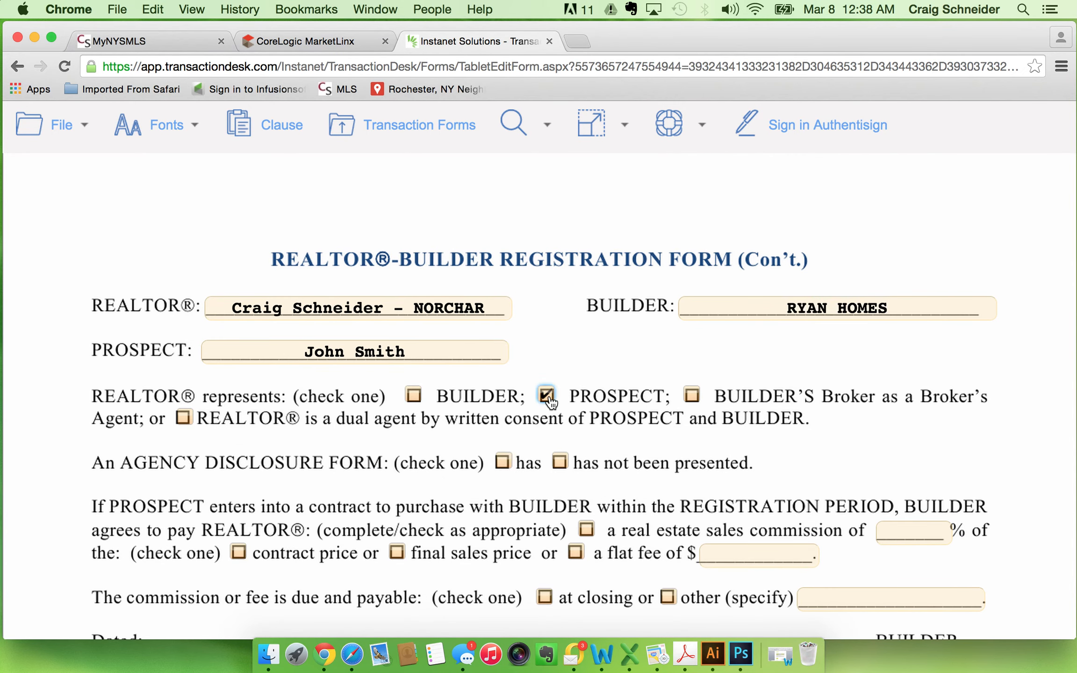
{"action": "left_click", "coordinate": [505, 463]}
Specify a real estate sales commission of 3% of the final sales price, payable at closing.
{"action": "left_click", "coordinate": [585, 534]}
{"action": "left_click", "coordinate": [897, 531]}
{"action": "type", "text": "3"}
{"action": "left_click", "coordinate": [397, 554]}
{"action": "left_click", "coordinate": [544, 598]}
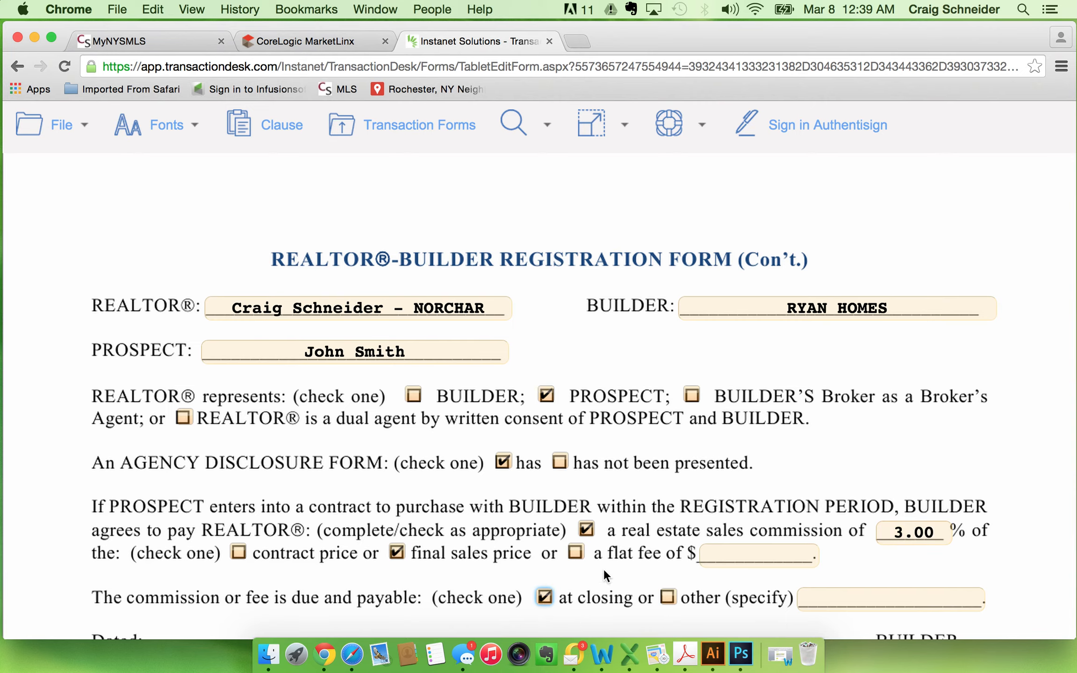
Review the signature and extension sections, then save the registration form and exit to the transaction's forms list.
{"action": "scroll", "coordinate": [623, 580], "scroll_direction": "down", "scroll_amount": 5}
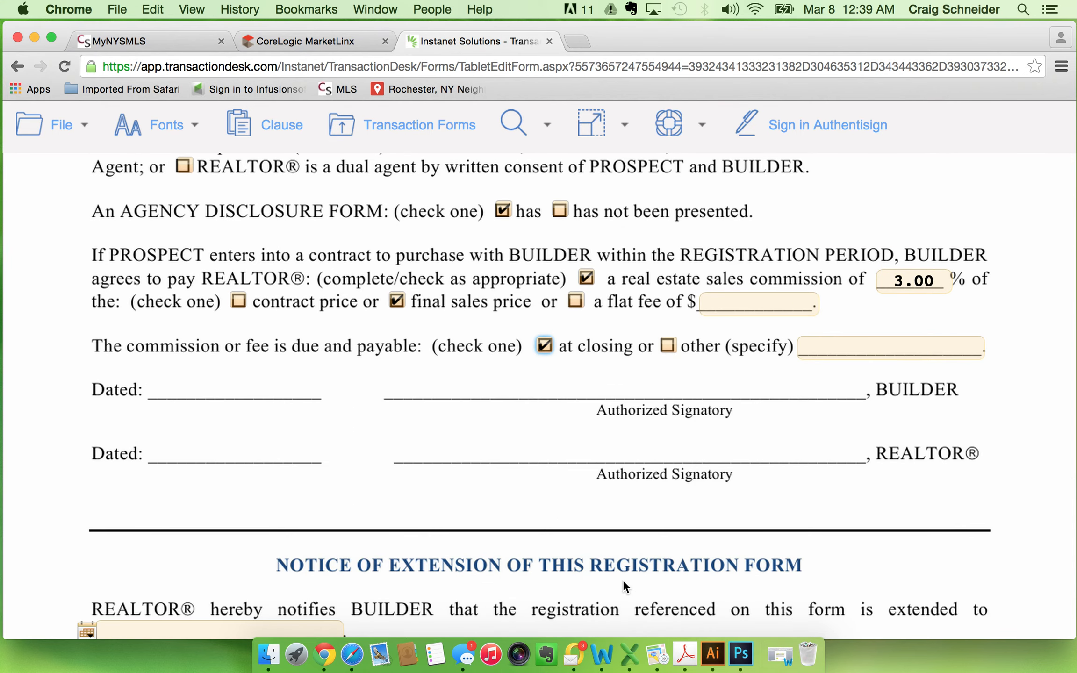
{"action": "scroll", "coordinate": [622, 580], "scroll_direction": "down", "scroll_amount": 5}
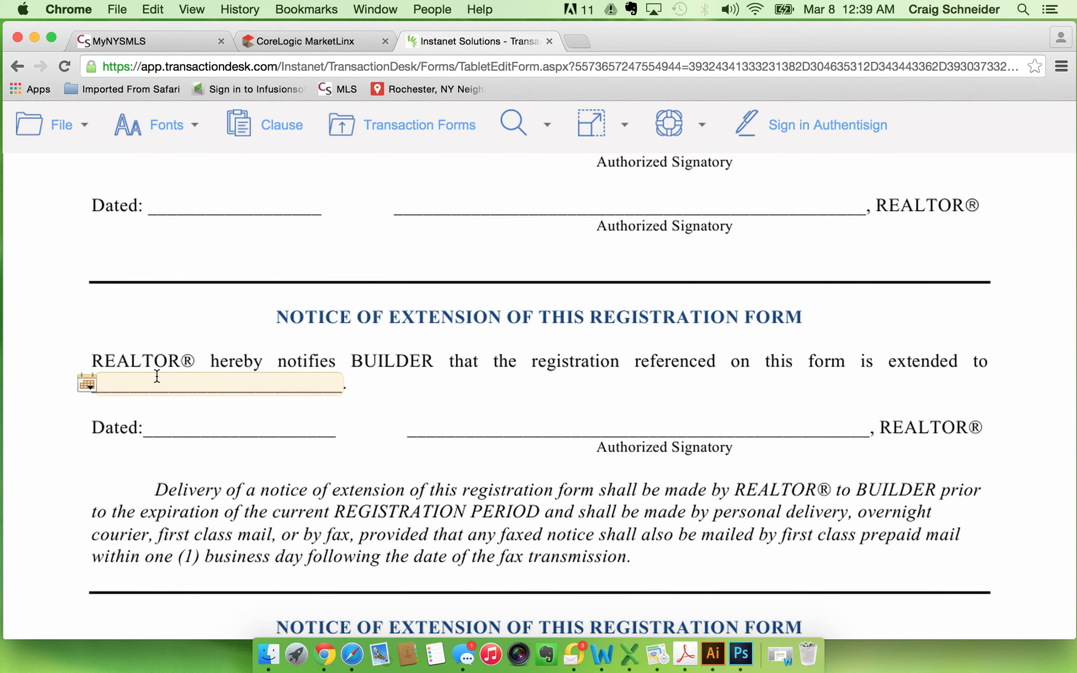
{"action": "scroll", "coordinate": [314, 545], "scroll_direction": "down", "scroll_amount": 6}
{"action": "scroll", "coordinate": [313, 545], "scroll_direction": "up", "scroll_amount": 4}
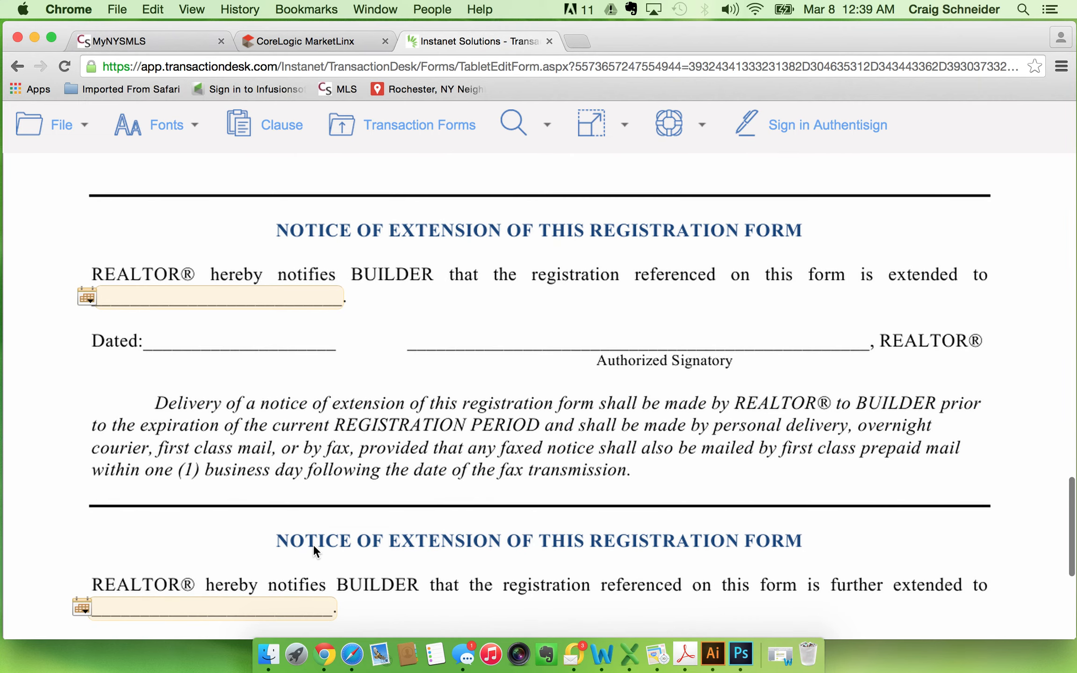
{"action": "scroll", "coordinate": [313, 545], "scroll_direction": "up", "scroll_amount": 5}
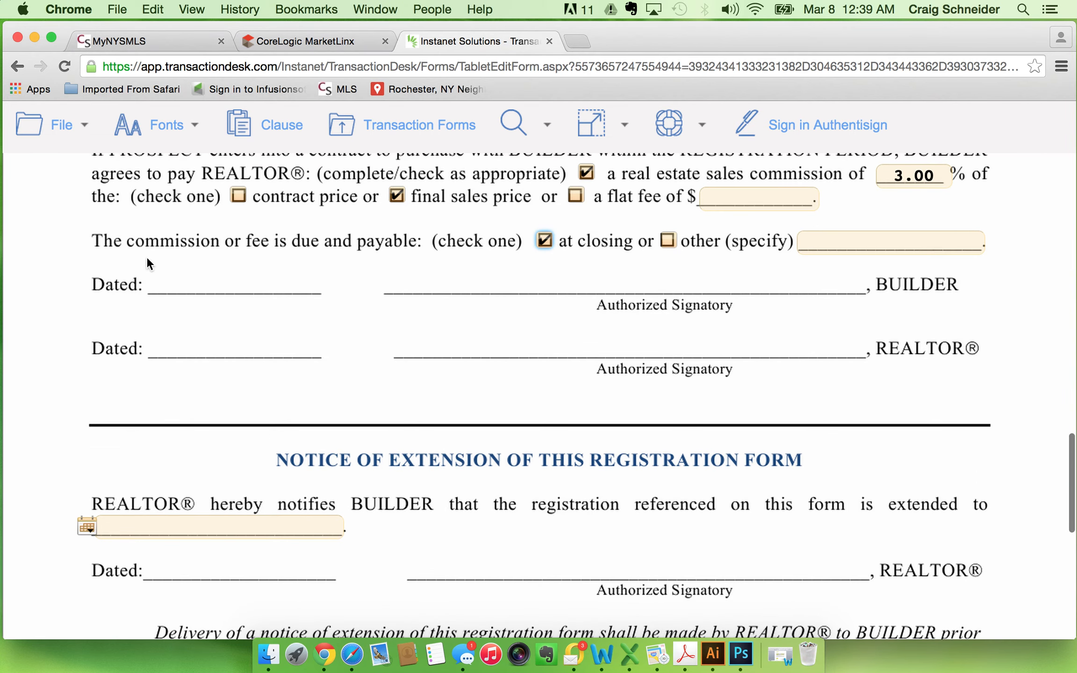
{"action": "left_click", "coordinate": [59, 145]}
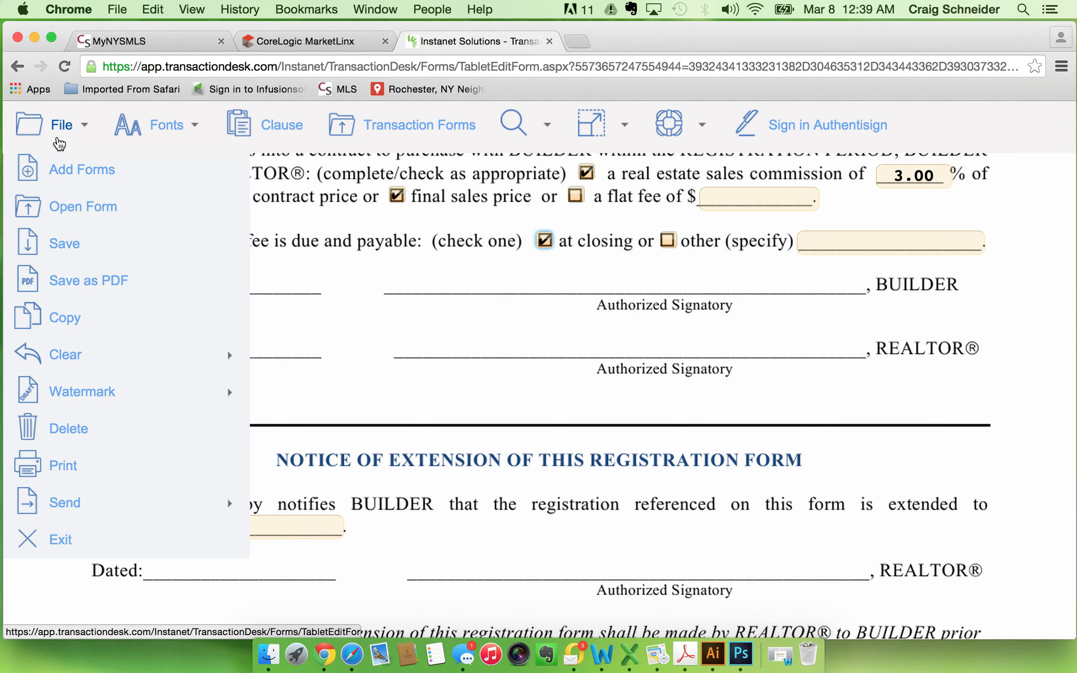
{"action": "left_click", "coordinate": [78, 242]}
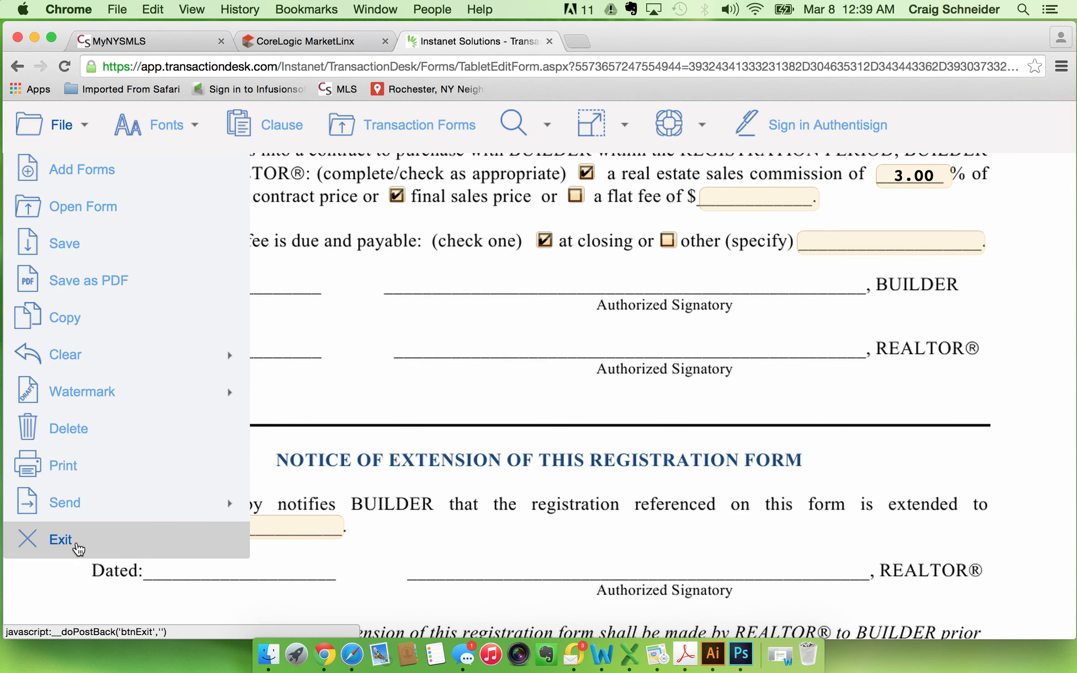
{"action": "left_click", "coordinate": [61, 540]}
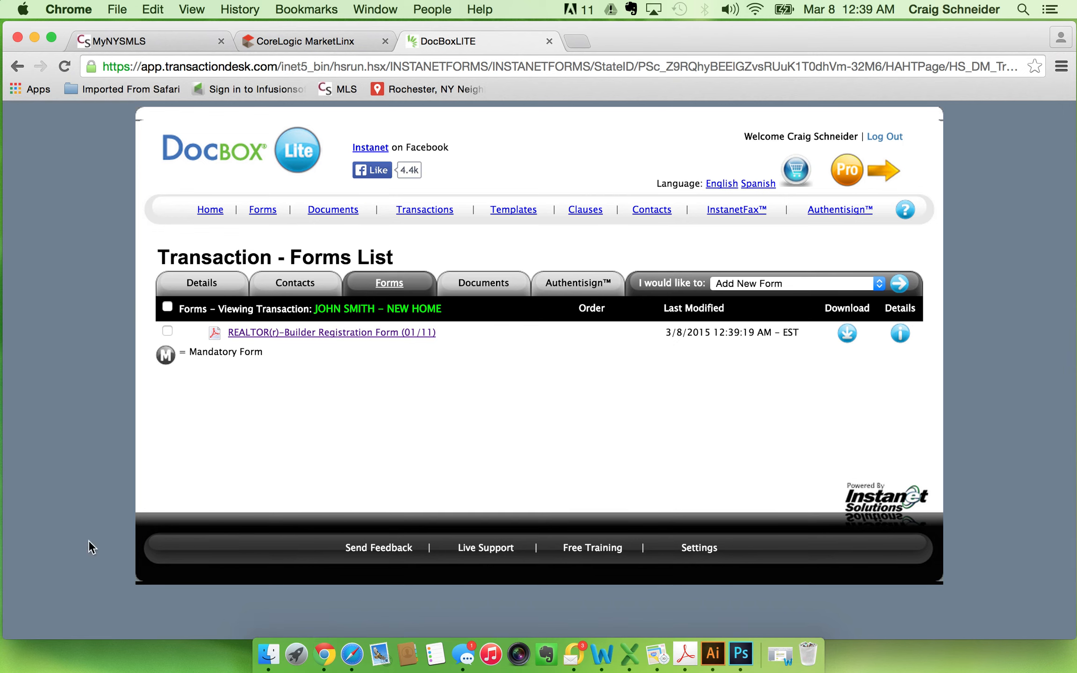
Start an Authentisign signing for the transaction and open its participants step.
{"action": "left_click", "coordinate": [578, 283]}
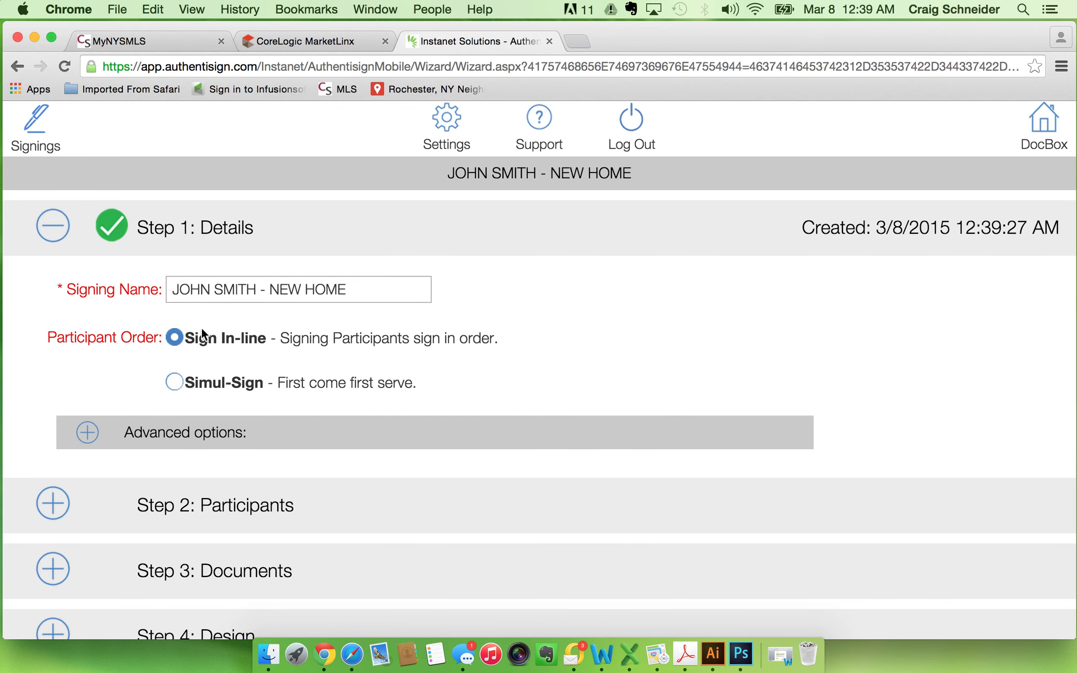
{"action": "scroll", "coordinate": [281, 495], "scroll_direction": "down", "scroll_amount": 5}
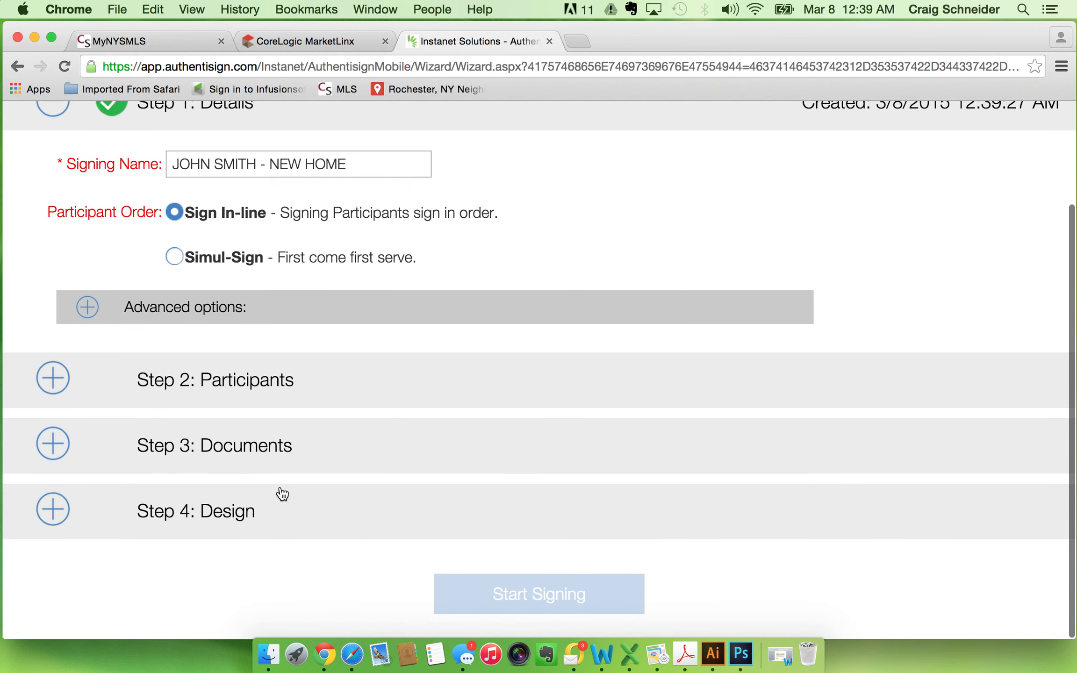
{"action": "left_click", "coordinate": [54, 384]}
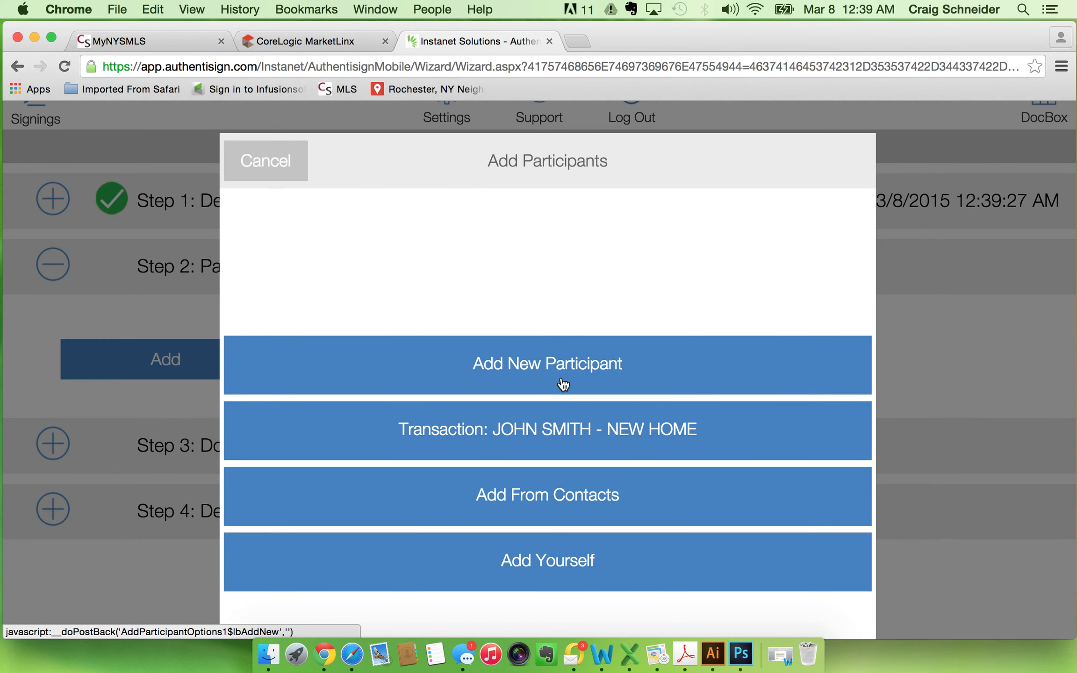
Begin a new signing participant of type Remote Signer and enter the builder representative's first and last name.
{"action": "left_click", "coordinate": [568, 373]}
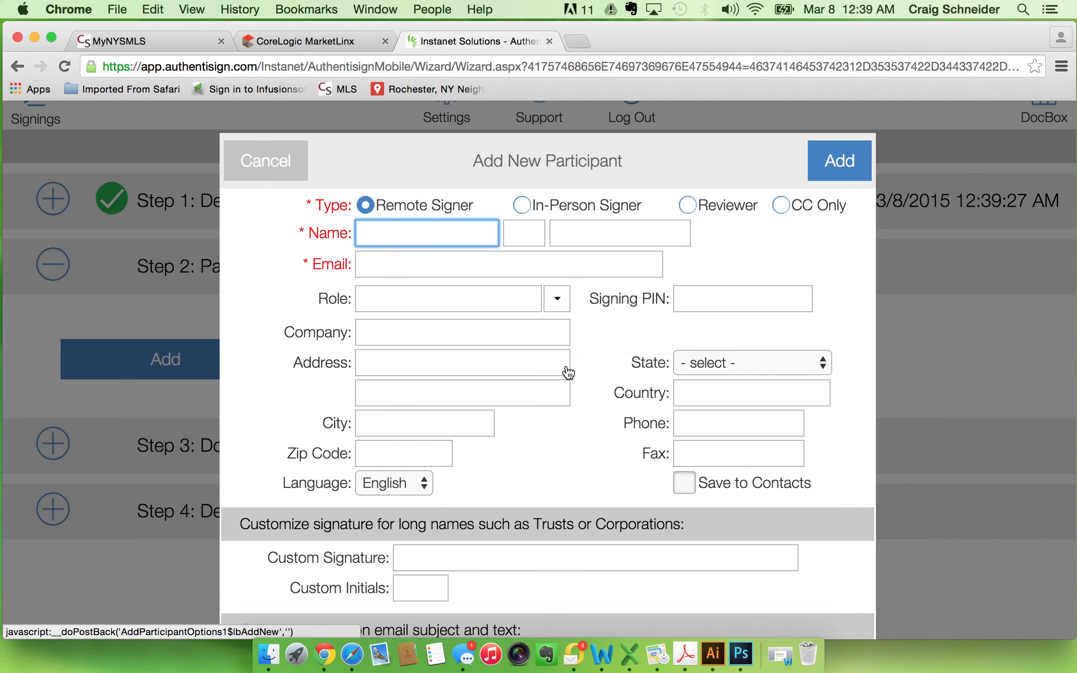
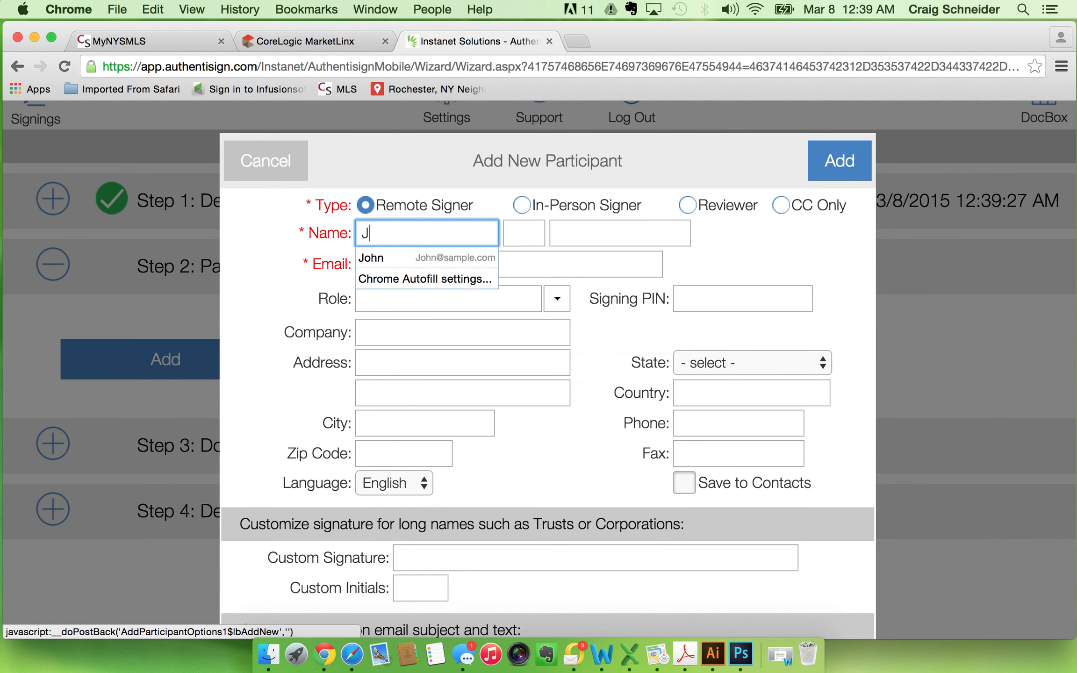
{"action": "key", "text": "Tab"}
{"action": "key", "text": "Tab"}
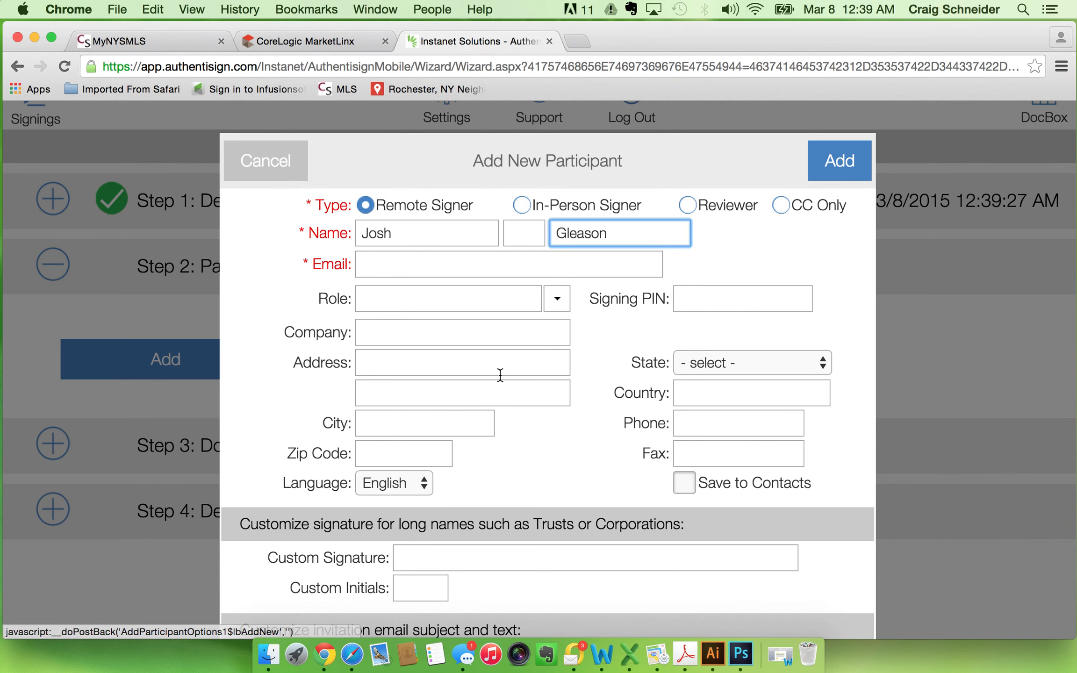
Fill in the builder representative's e-mail address and add this participant to the signing.
{"action": "left_click", "coordinate": [405, 265]}
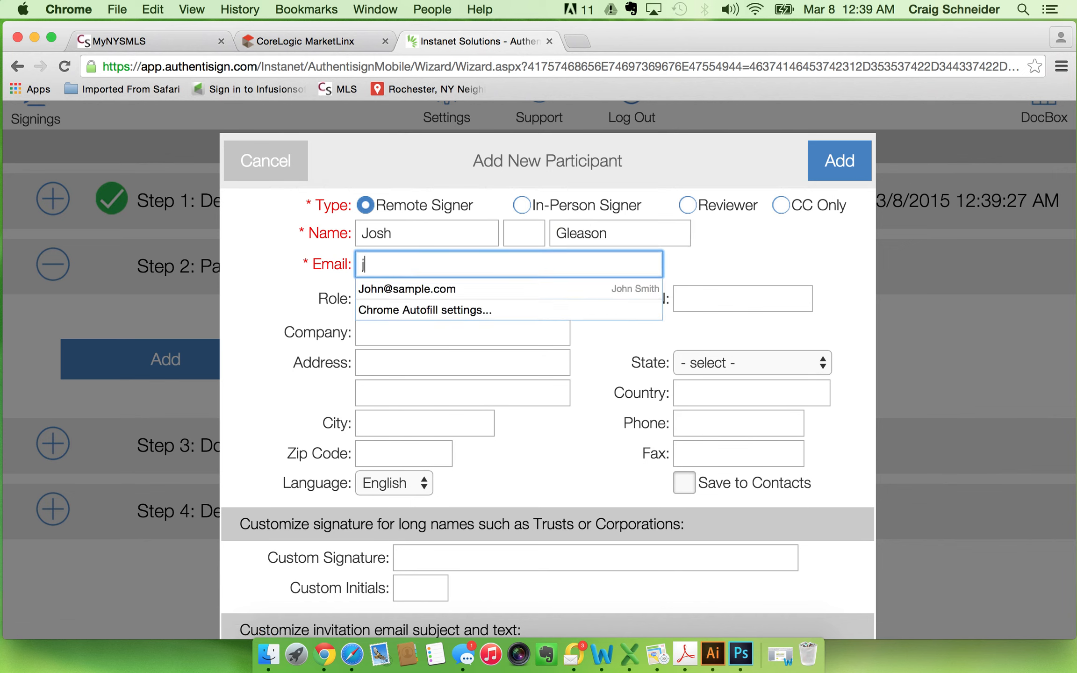
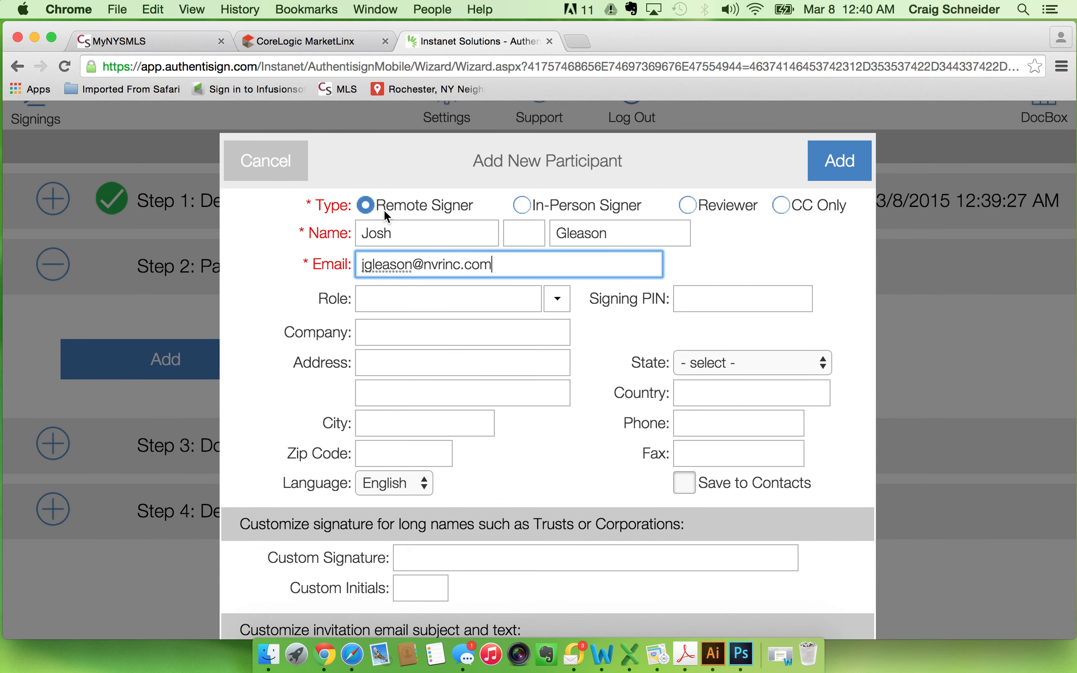
{"action": "left_click", "coordinate": [860, 165]}
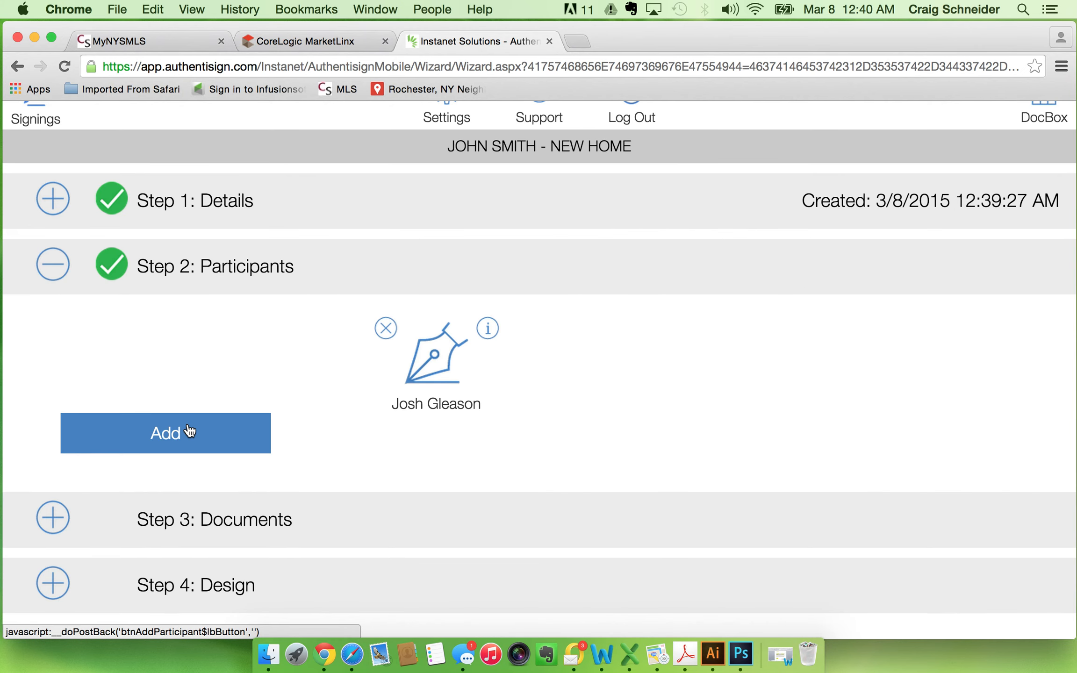
Add the selling agent from the transaction's contacts as a Remote Signer, second in the signing order after the builder representative.
{"action": "left_click", "coordinate": [188, 434]}
{"action": "left_click", "coordinate": [519, 440]}
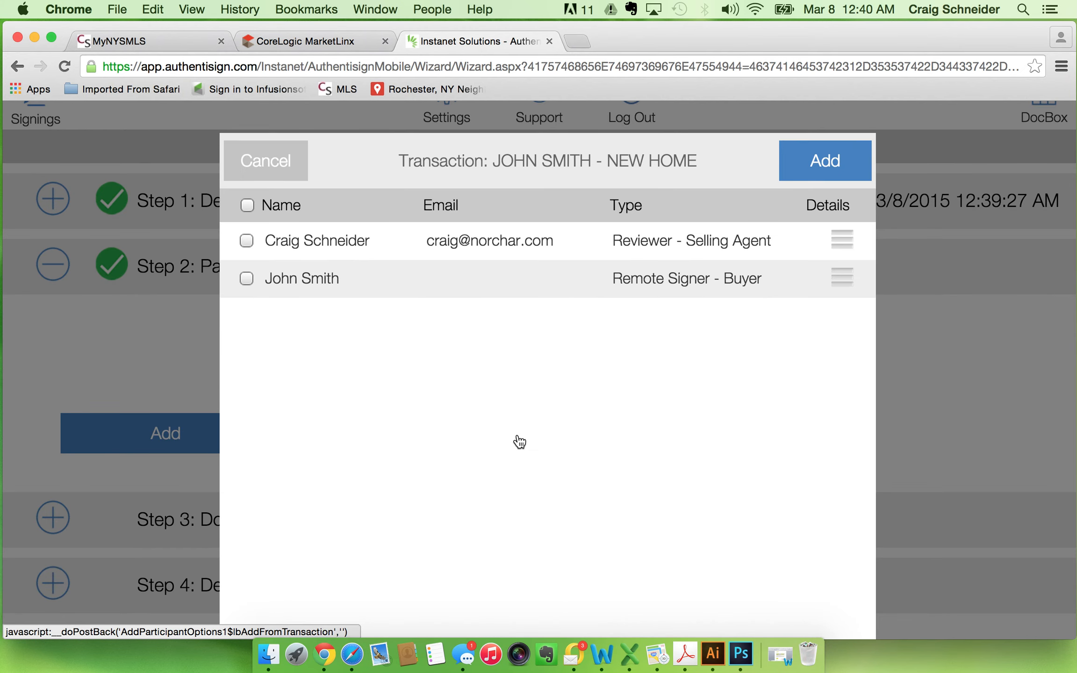
{"action": "left_click", "coordinate": [247, 241]}
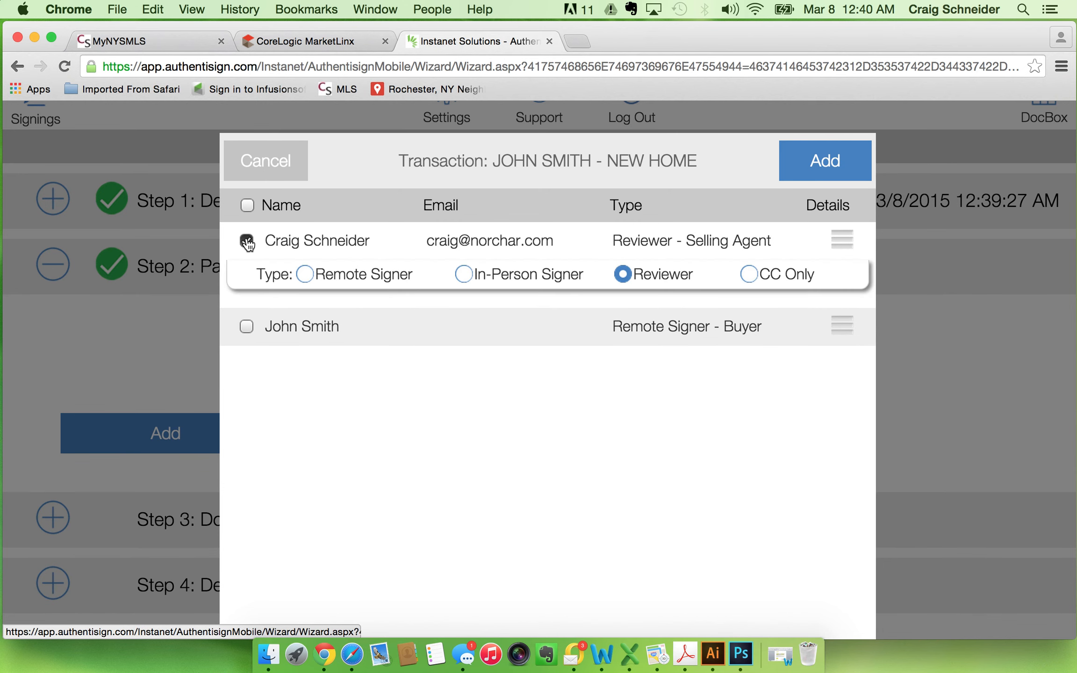
{"action": "left_click", "coordinate": [308, 279]}
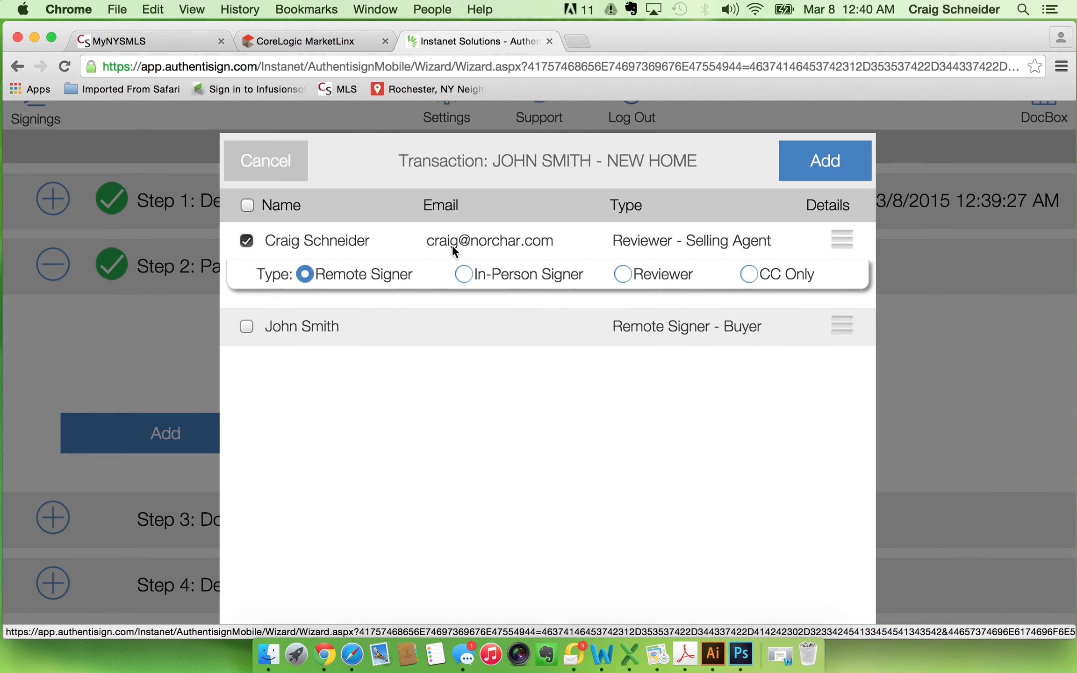
{"action": "left_click", "coordinate": [830, 166]}
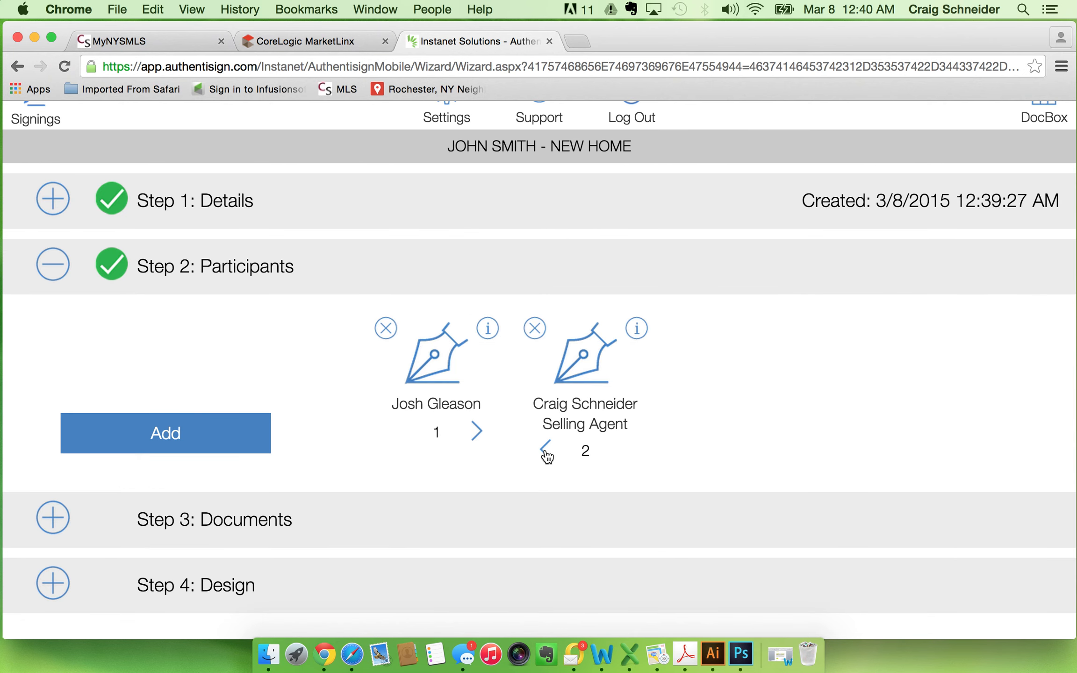
{"action": "left_click", "coordinate": [546, 450]}
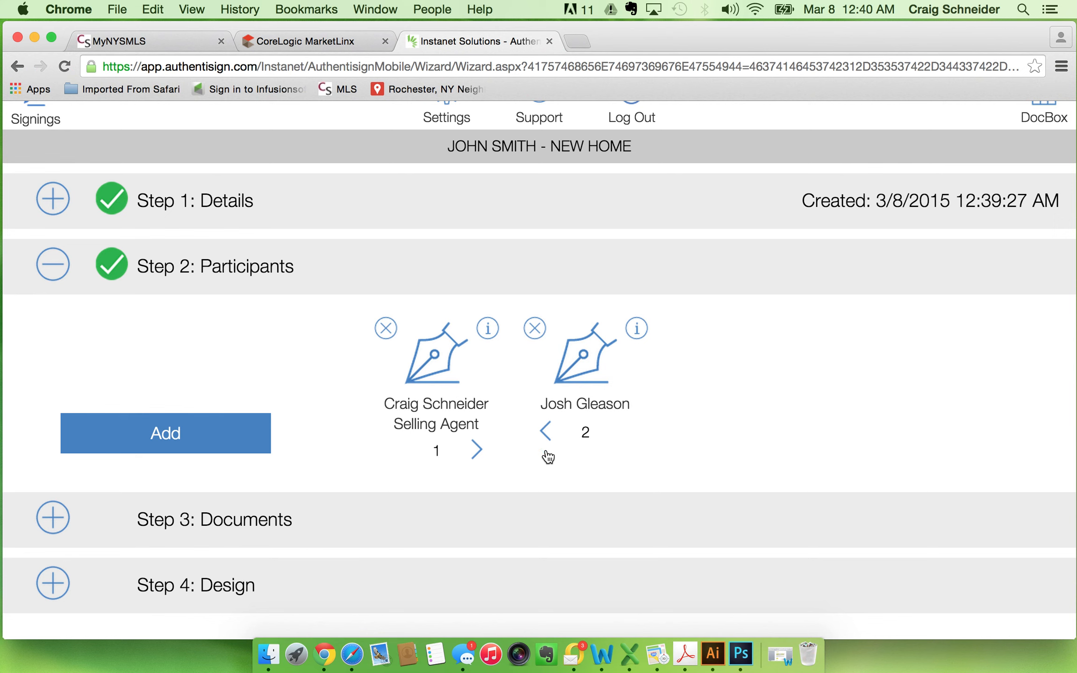
{"action": "left_click", "coordinate": [482, 457]}
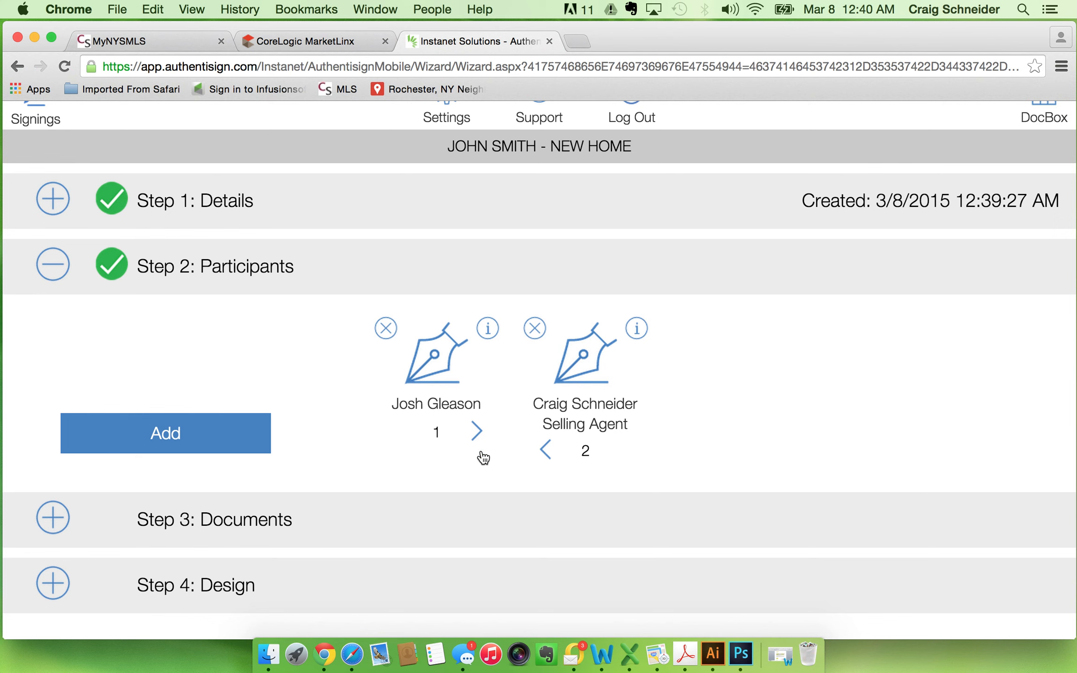
Add the REALTOR(r)-Builder Registration Form (01/11) from the transaction's forms and documents to the signing.
{"action": "left_click", "coordinate": [52, 517]}
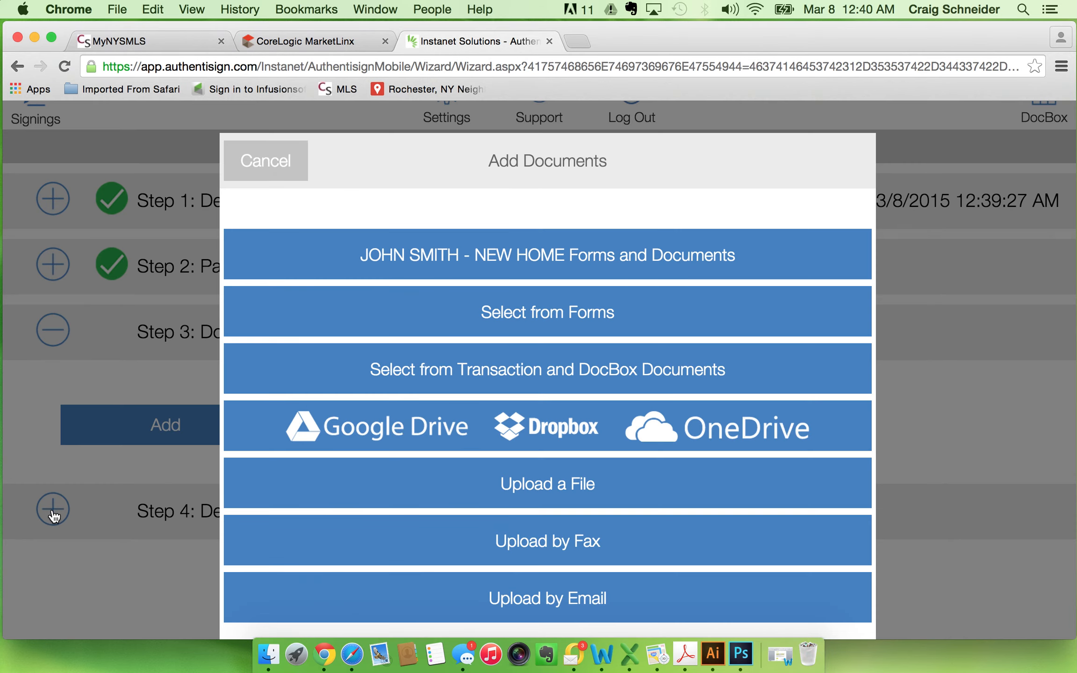
{"action": "left_click", "coordinate": [543, 267]}
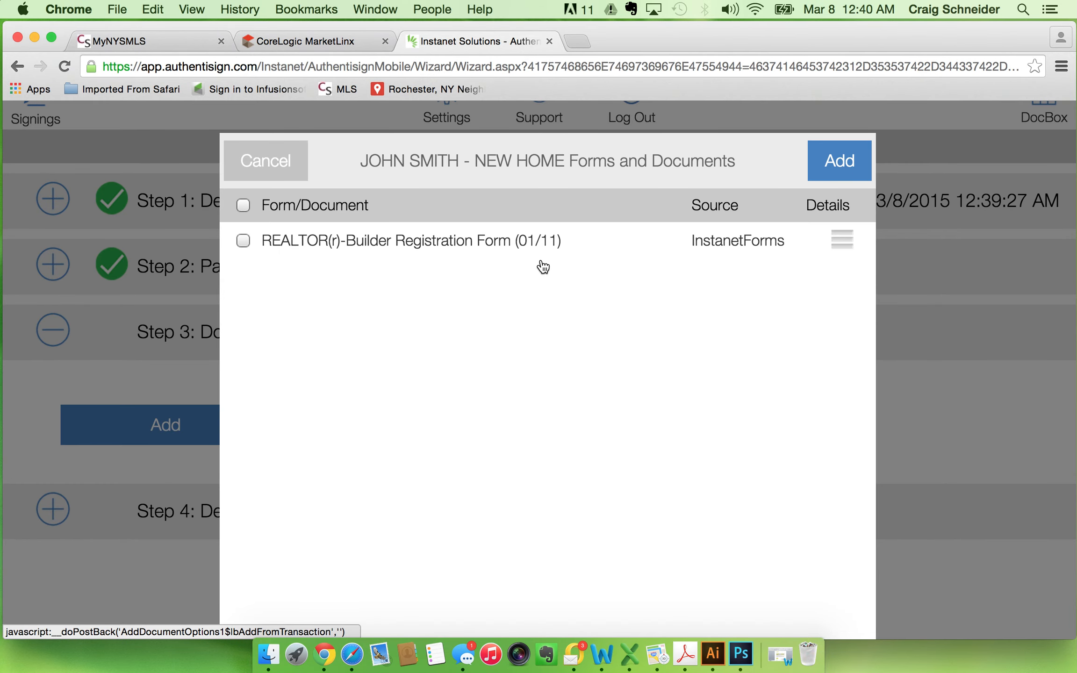
{"action": "left_click", "coordinate": [242, 241]}
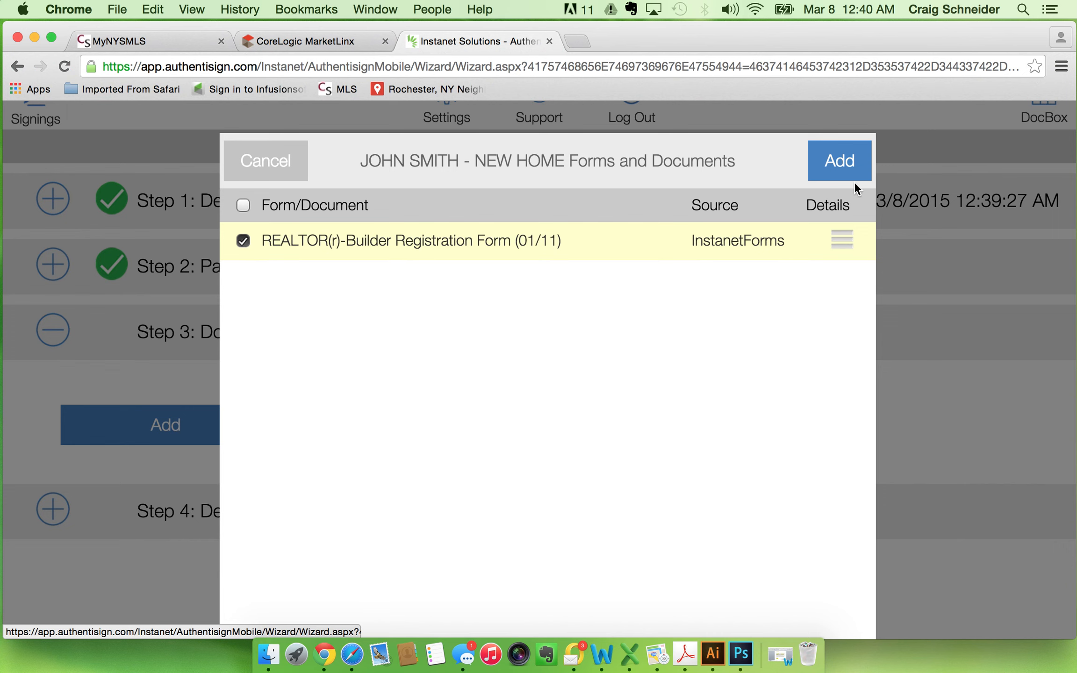
{"action": "left_click", "coordinate": [845, 161]}
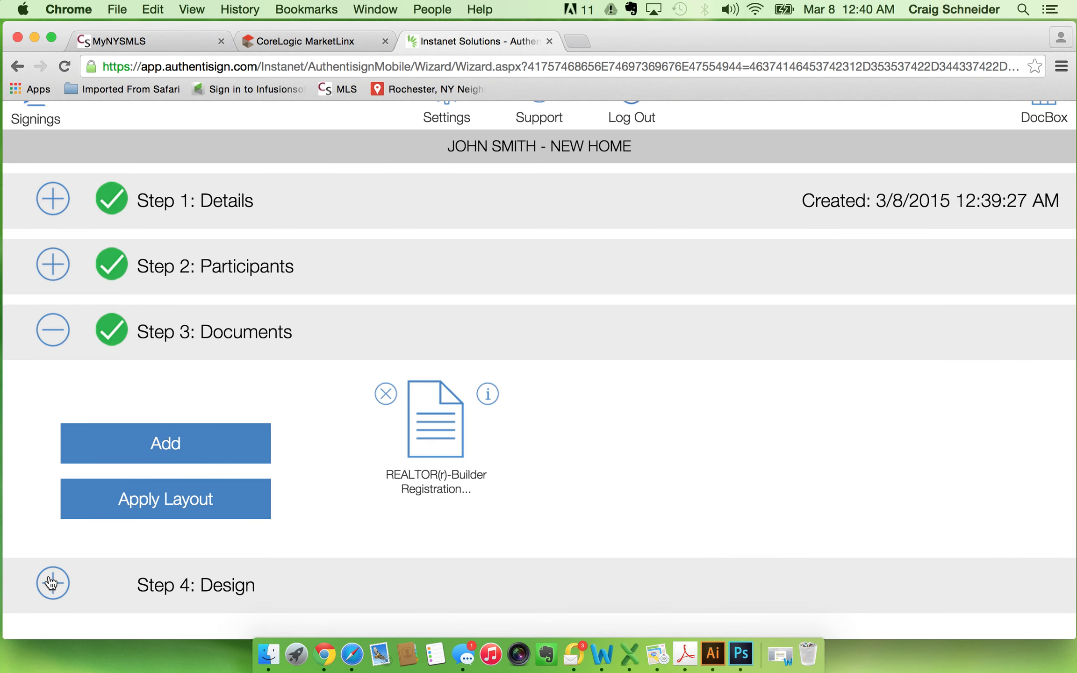
Open the signing design and add a required Sign Here marker for the builder representative on page 2 of the form.
{"action": "left_click", "coordinate": [53, 584]}
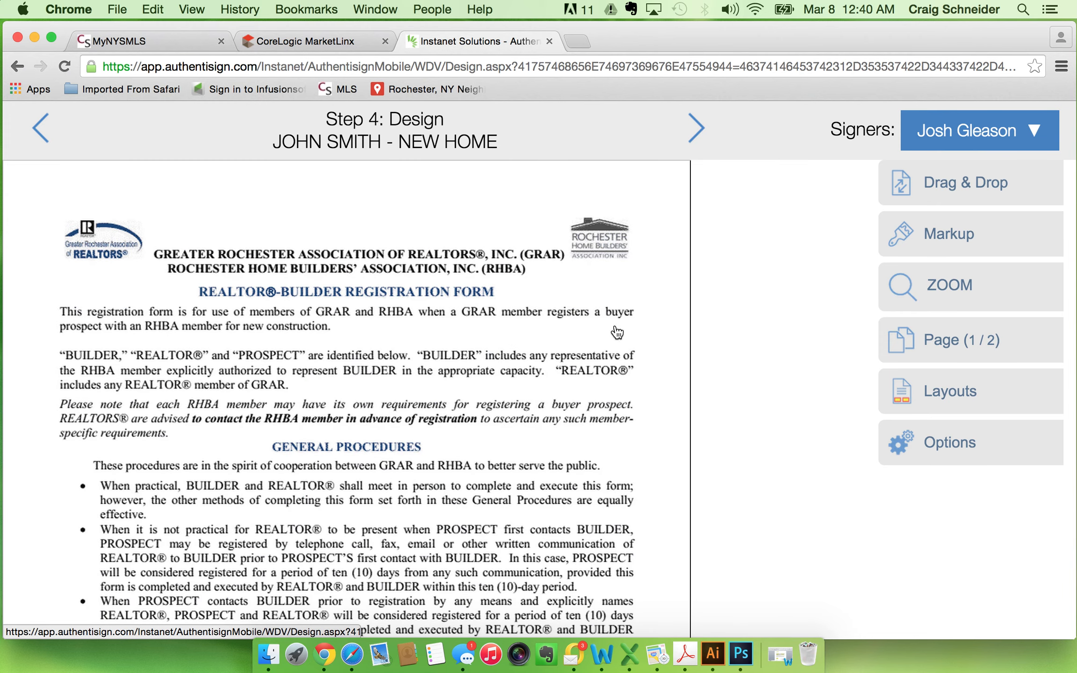
{"action": "scroll", "coordinate": [378, 477], "scroll_direction": "down", "scroll_amount": 10}
{"action": "scroll", "coordinate": [378, 477], "scroll_direction": "down", "scroll_amount": 10}
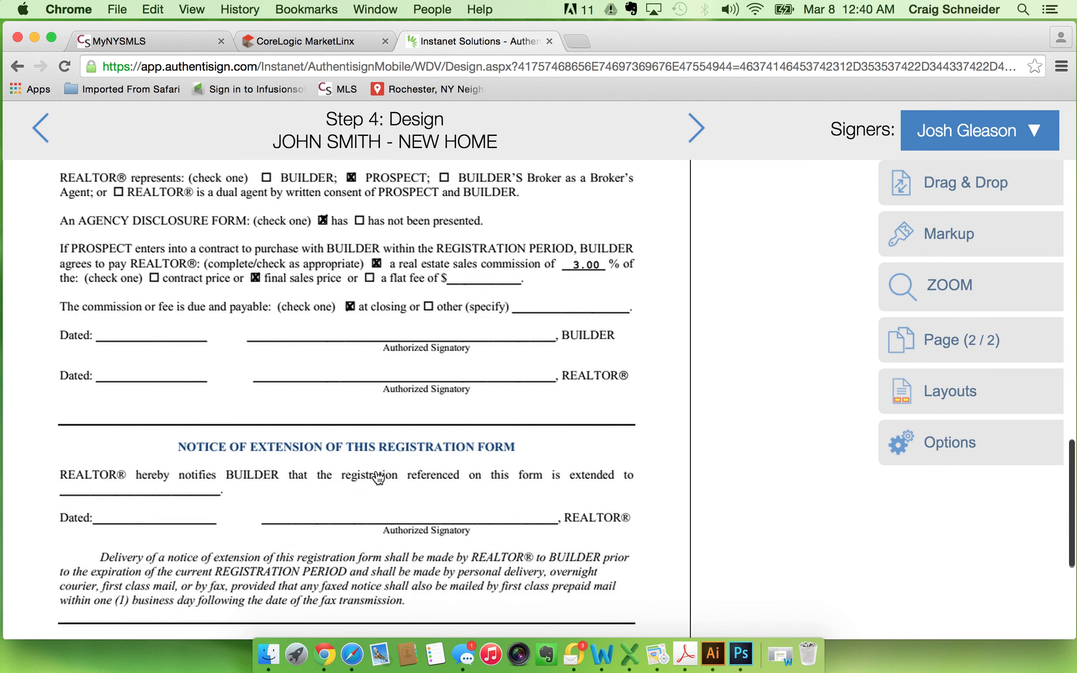
{"action": "left_click", "coordinate": [961, 189]}
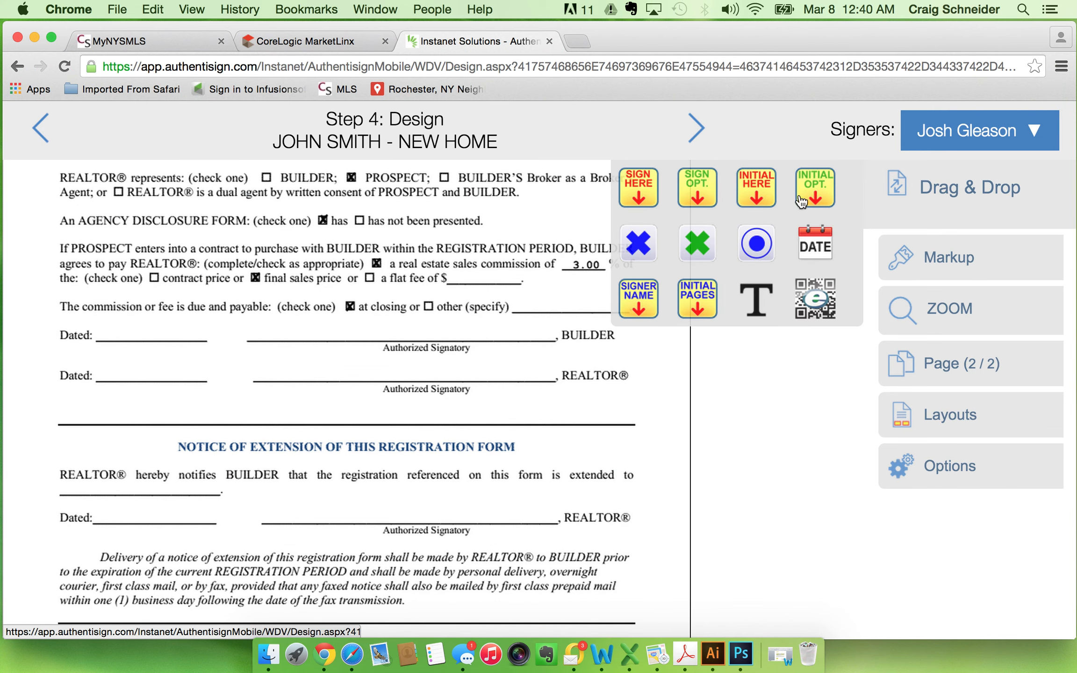
{"action": "left_click", "coordinate": [636, 196]}
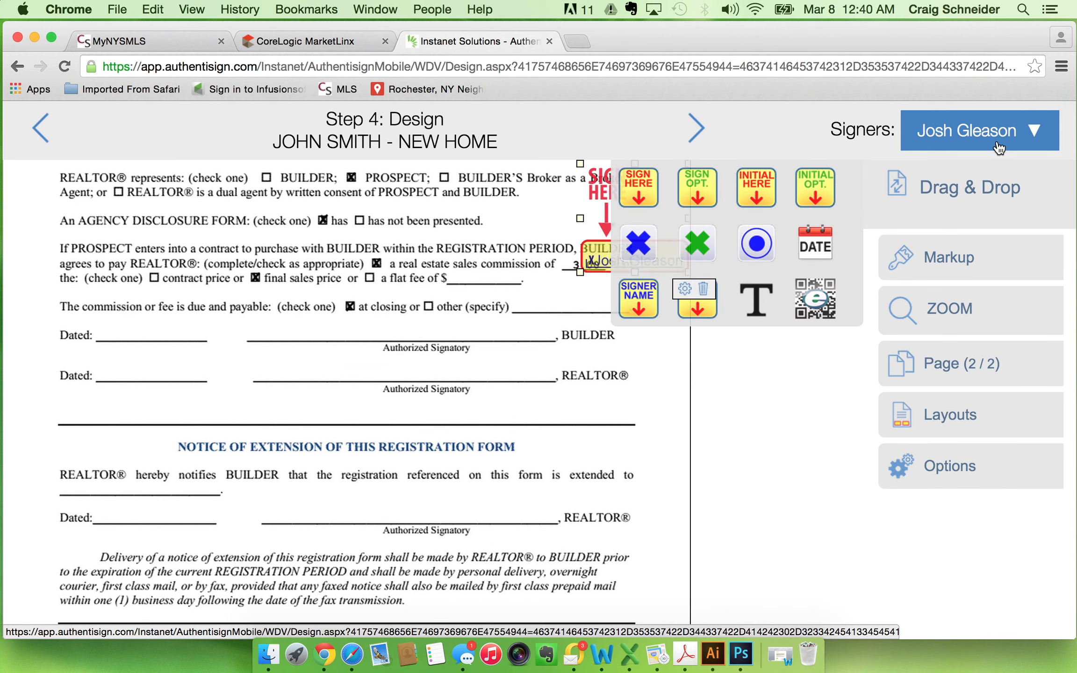
Add a Sign Here marker for the selling agent and place it on the REALTOR authorized signatory line.
{"action": "left_click", "coordinate": [998, 147]}
{"action": "left_click", "coordinate": [951, 214]}
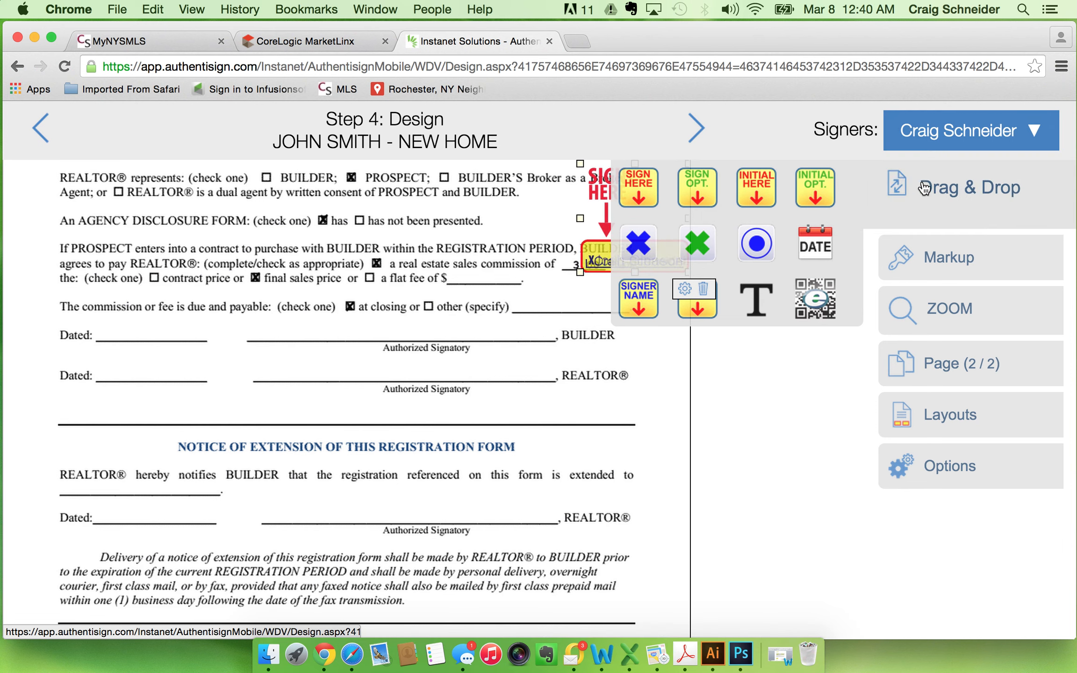
{"action": "left_click", "coordinate": [926, 193]}
{"action": "left_click", "coordinate": [647, 256]}
{"action": "mouse_move", "coordinate": [647, 256]}
{"action": "left_mouse_down"}
{"action": "mouse_move", "coordinate": [430, 456]}
{"action": "mouse_move", "coordinate": [425, 370]}
{"action": "mouse_move", "coordinate": [437, 367]}
{"action": "left_mouse_up"}
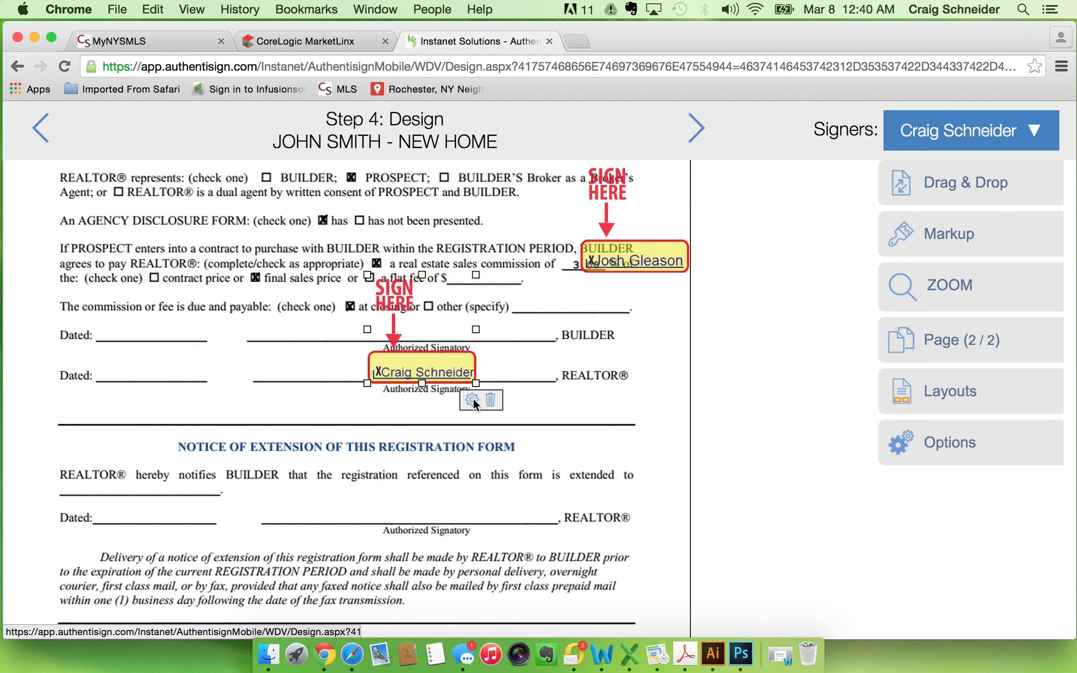
Add a date stamp to the selling agent's signature and place it on the REALTOR row's Dated line.
{"action": "right_click", "coordinate": [473, 397]}
{"action": "left_click", "coordinate": [477, 395]}
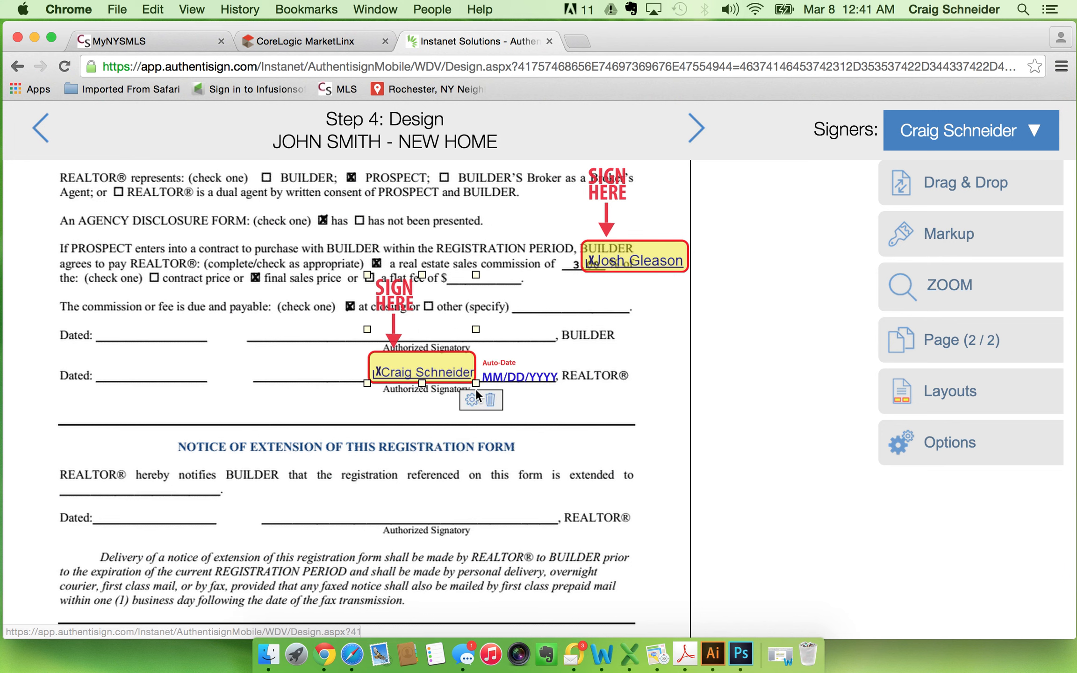
{"action": "left_click_drag", "start_coordinate": [480, 380], "coordinate": [113, 380]}
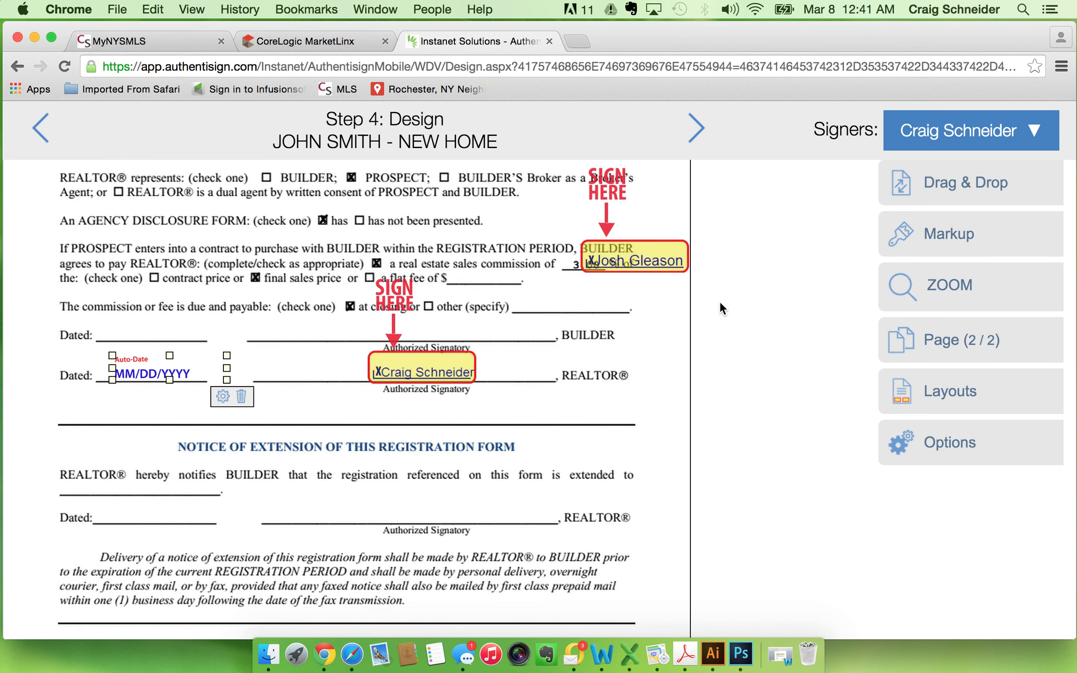
Move the builder representative's signature marker to the BUILDER signatory line and place its date stamp on that row's Dated line.
{"action": "mouse_move", "coordinate": [642, 262]}
{"action": "left_mouse_down"}
{"action": "mouse_move", "coordinate": [411, 248]}
{"action": "mouse_move", "coordinate": [397, 327]}
{"action": "mouse_move", "coordinate": [423, 330]}
{"action": "left_mouse_up"}
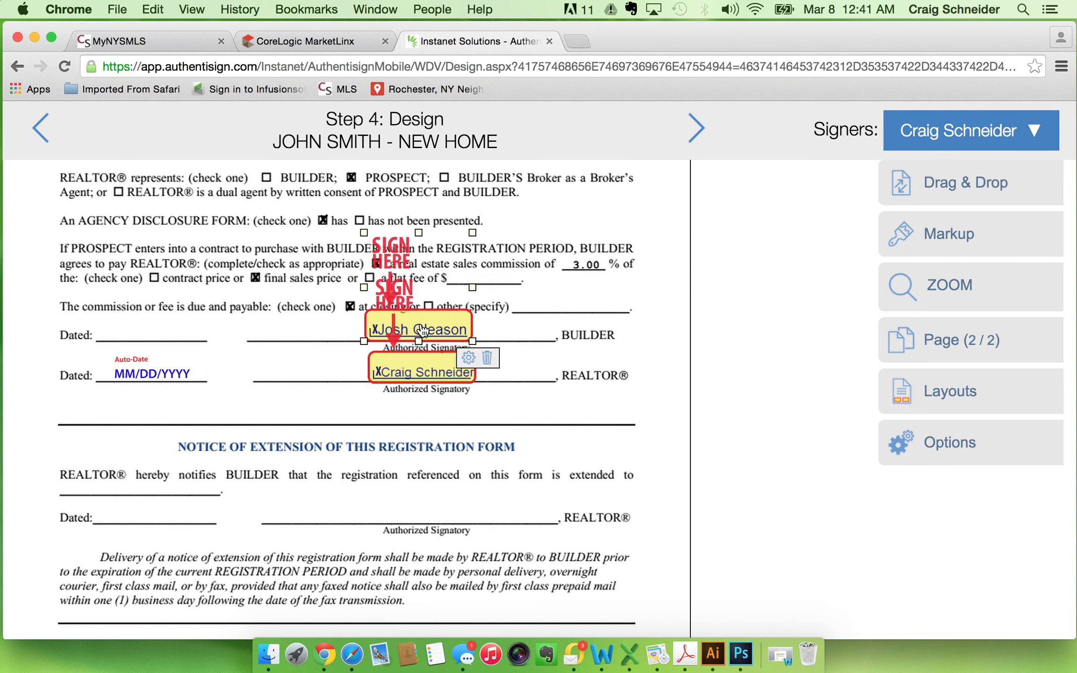
{"action": "left_click", "coordinate": [468, 358]}
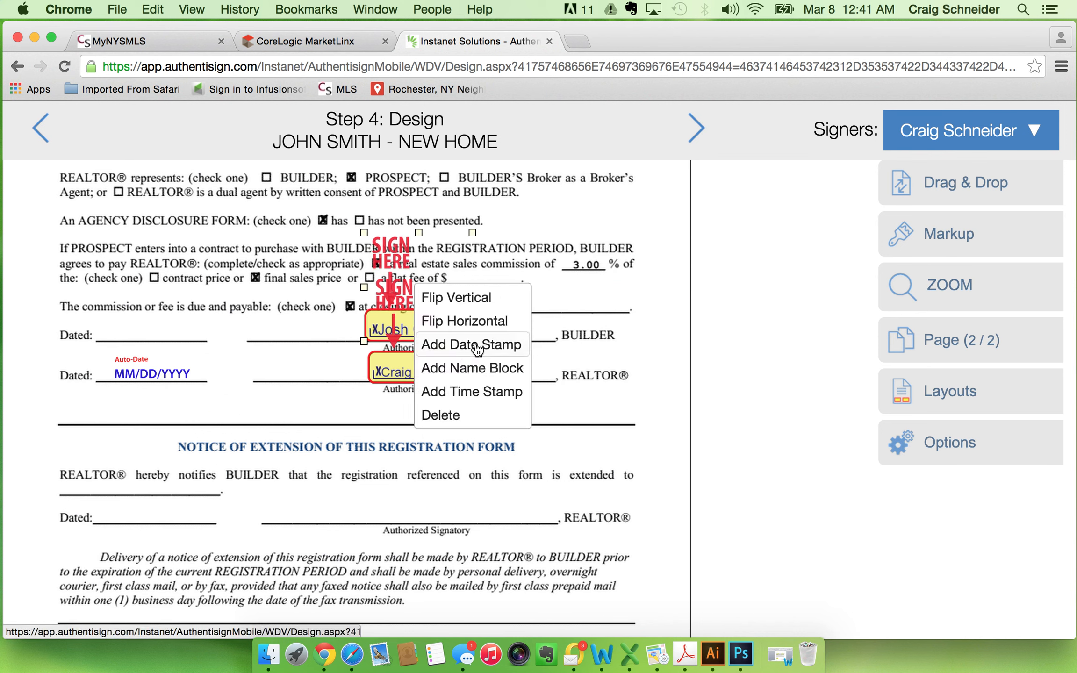
{"action": "left_click", "coordinate": [486, 346]}
{"action": "left_click_drag", "start_coordinate": [518, 337], "coordinate": [152, 337]}
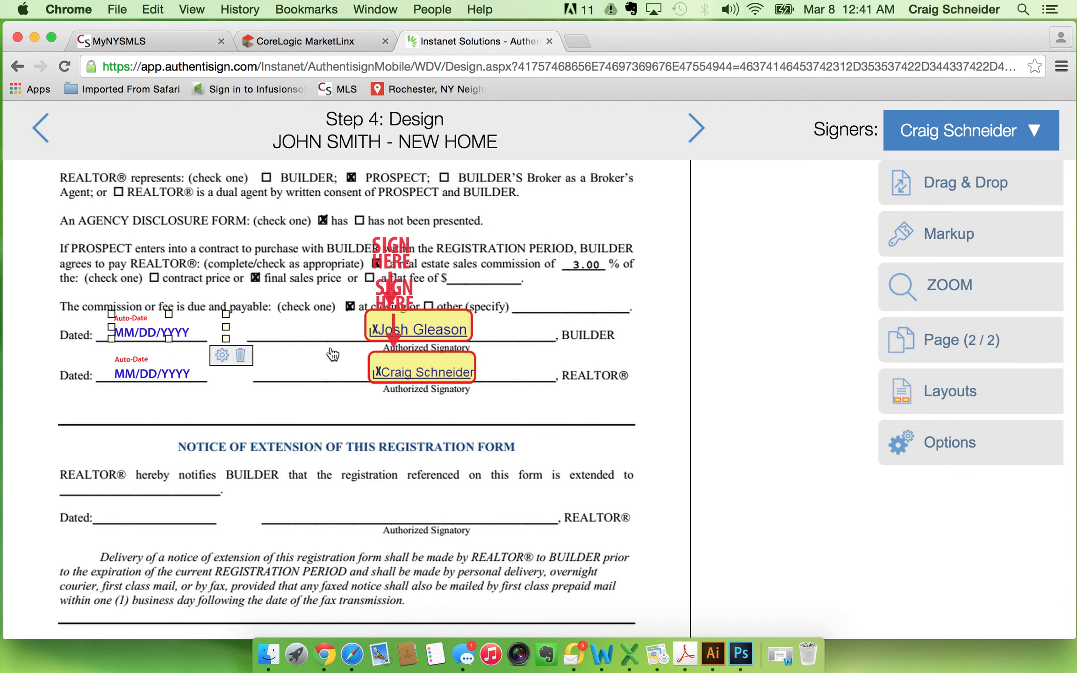